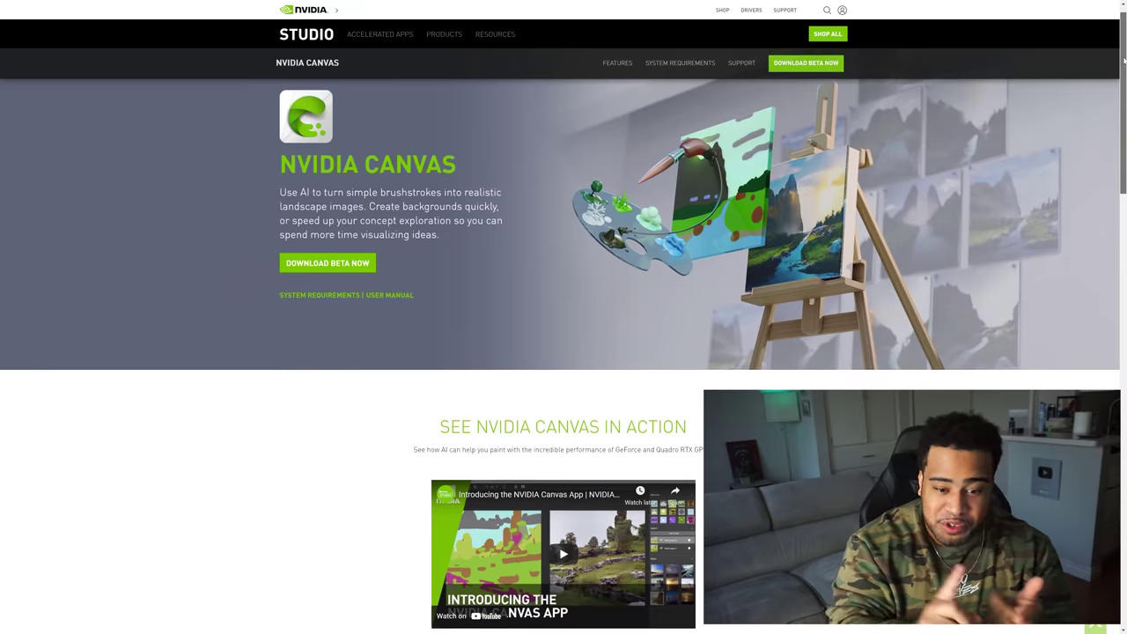
# Scroll down through the NVIDIA Canvas product page to look it over
pyautogui.scroll(-1, 1123, 75)
pyautogui.moveTo(1123, 76); pyautogui.dragTo(1110, 354)
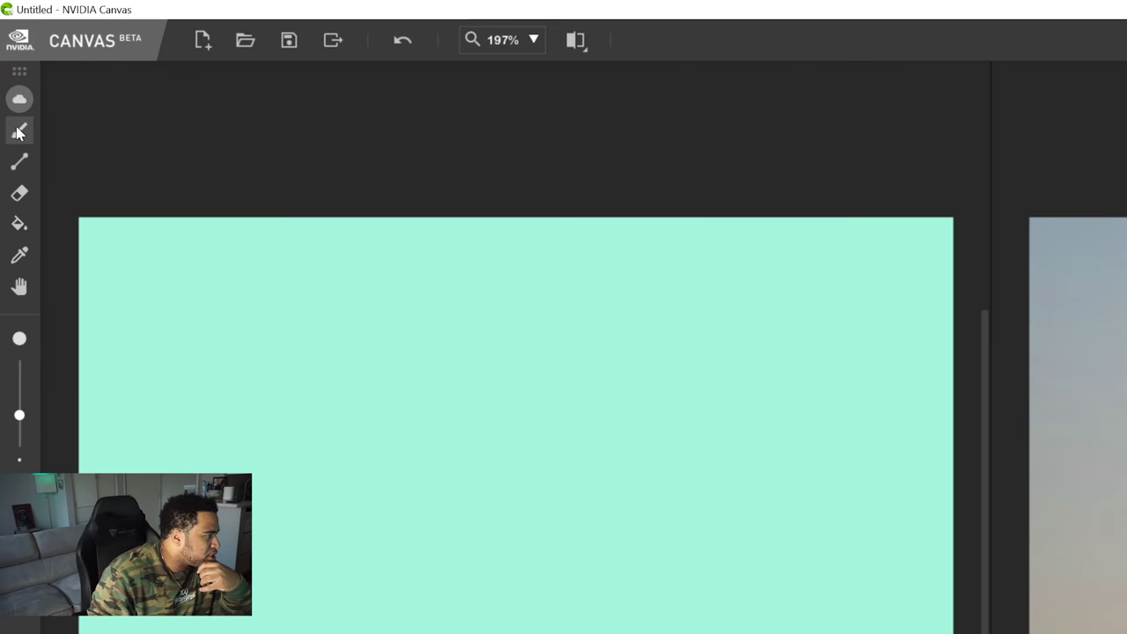
pyautogui.click(19, 162)
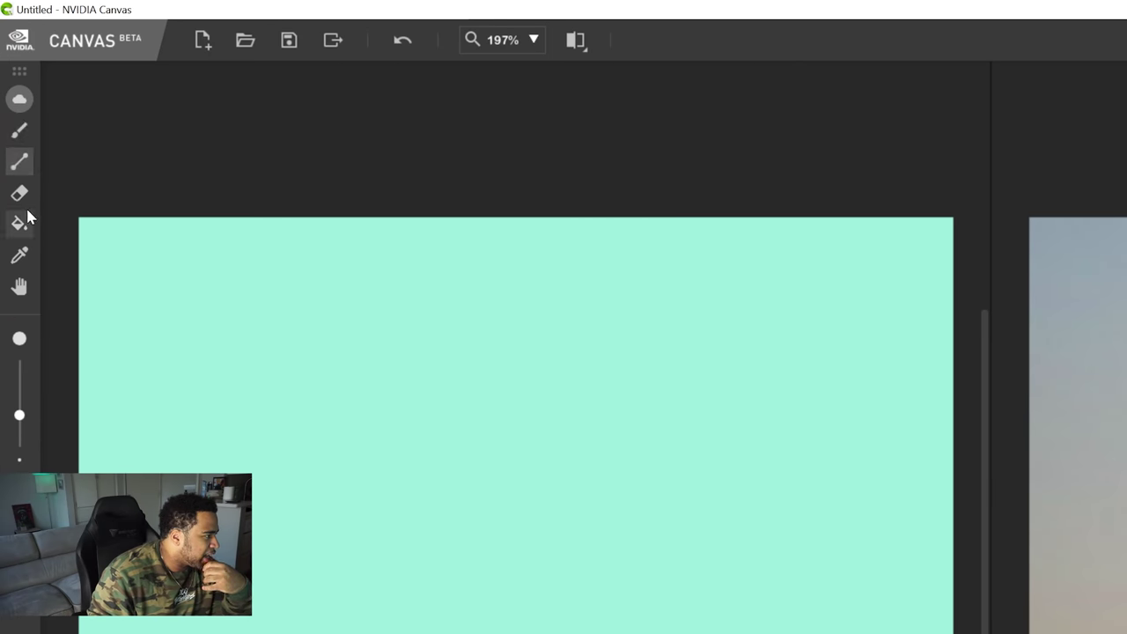
pyautogui.click(25, 206)
pyautogui.click(23, 227)
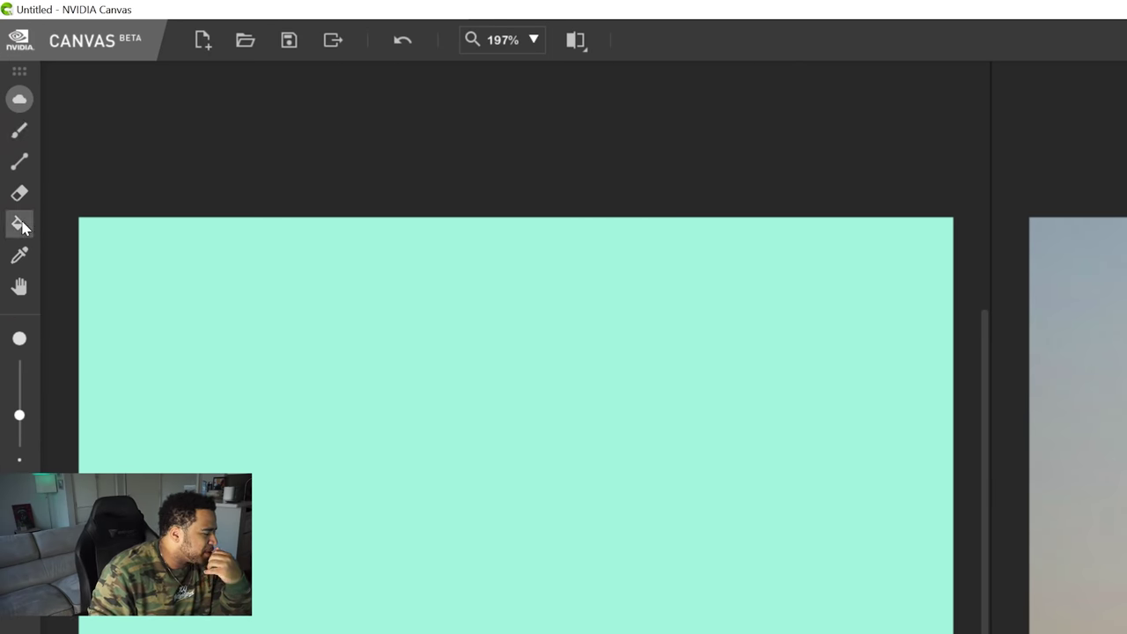
pyautogui.click(23, 257)
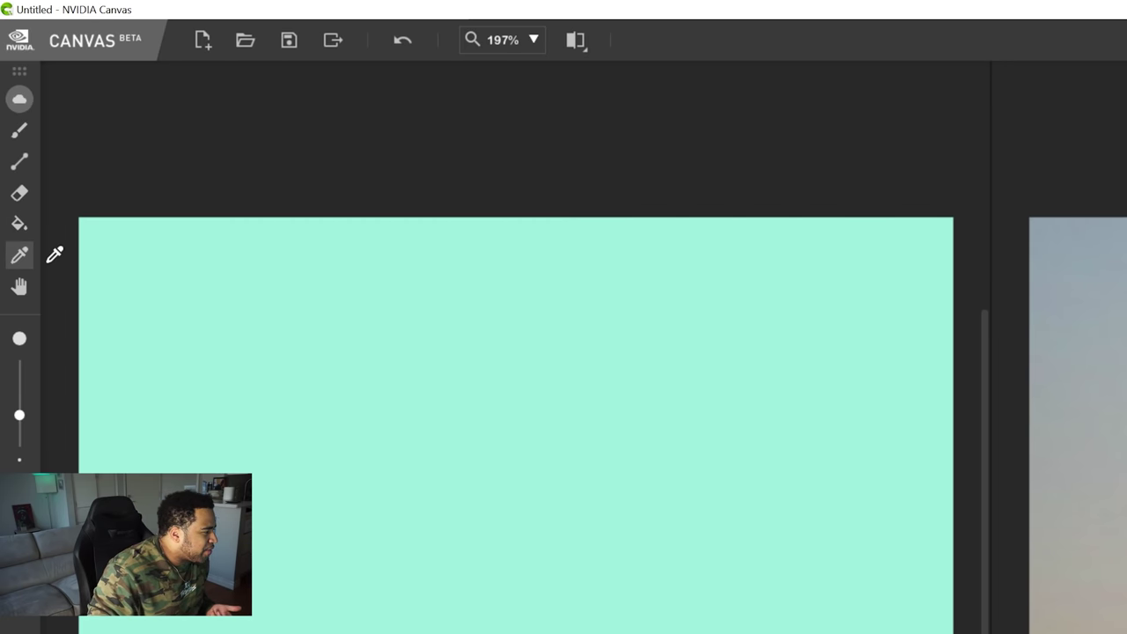
pyautogui.click(23, 288)
pyautogui.moveTo(253, 345)
pyautogui.mouseDown()
pyautogui.moveTo(308, 370)
pyautogui.moveTo(232, 332)
pyautogui.moveTo(249, 350)
pyautogui.mouseUp()
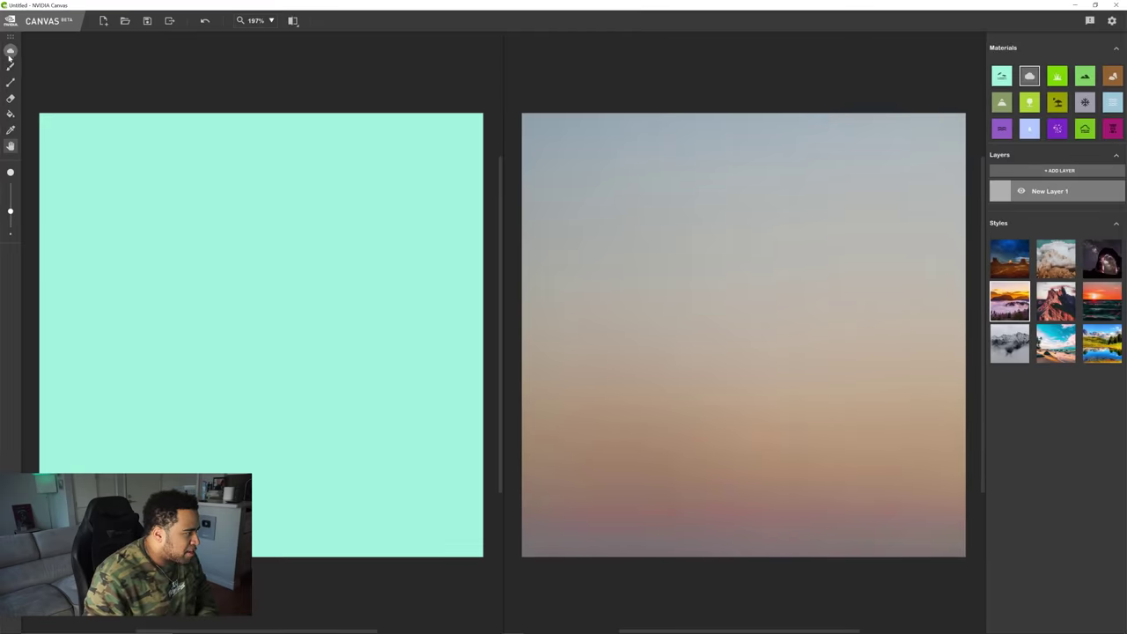
pyautogui.click(10, 65)
pyautogui.moveTo(134, 152)
pyautogui.mouseDown()
pyautogui.moveTo(191, 156)
pyautogui.moveTo(140, 146)
pyautogui.mouseUp()
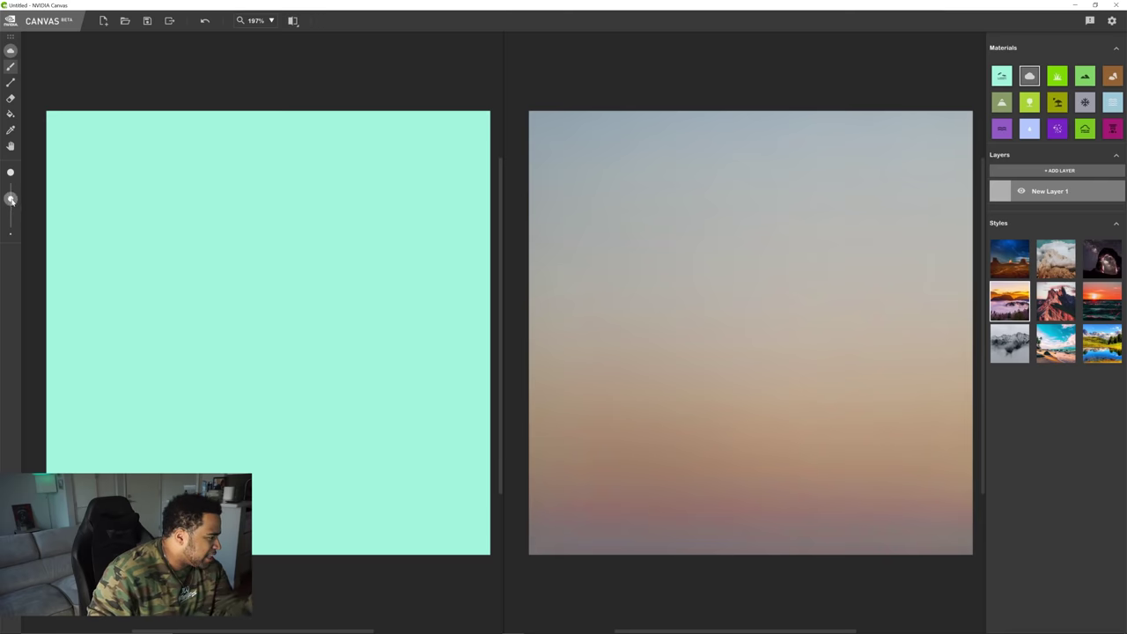
# Raise the brush-size slider in the left toolbar for a noticeably larger brush
pyautogui.moveTo(11, 198); pyautogui.dragTo(10, 186)
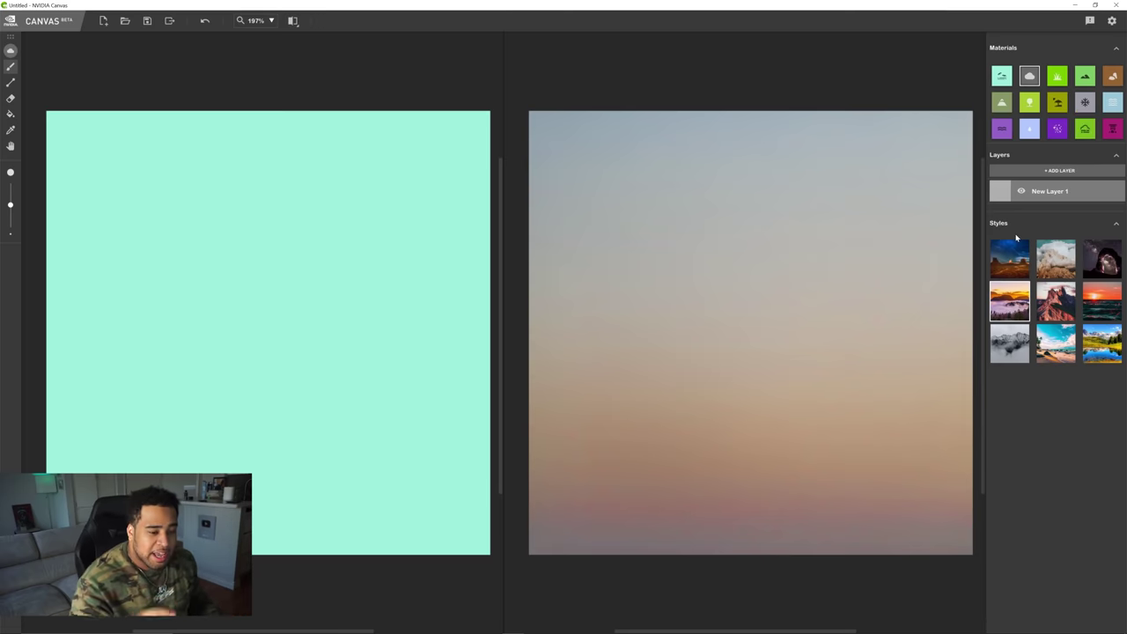
# Compare the sunset and beach styles, then sketch, undo and repaint cloud blobs along the top
pyautogui.click(1050, 343)
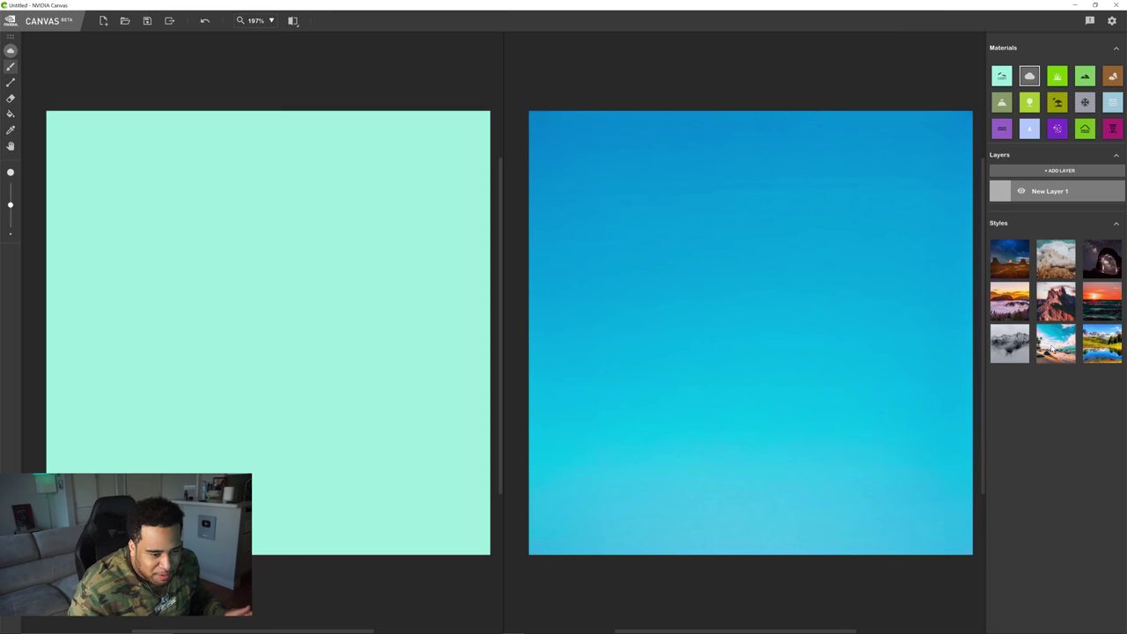
pyautogui.click(1097, 306)
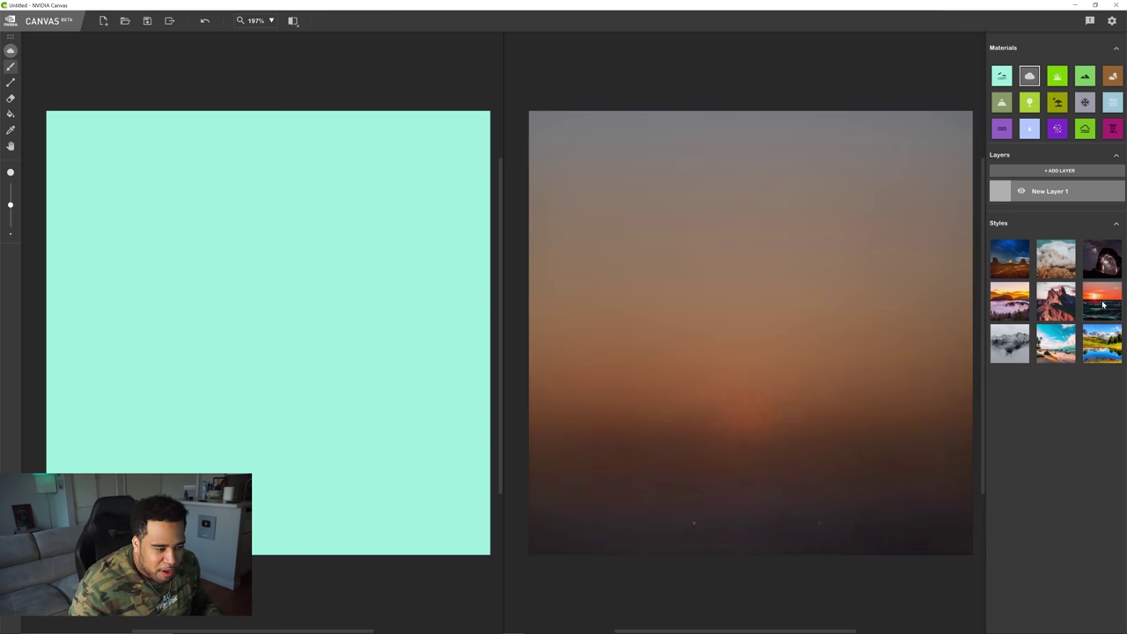
pyautogui.click(1056, 343)
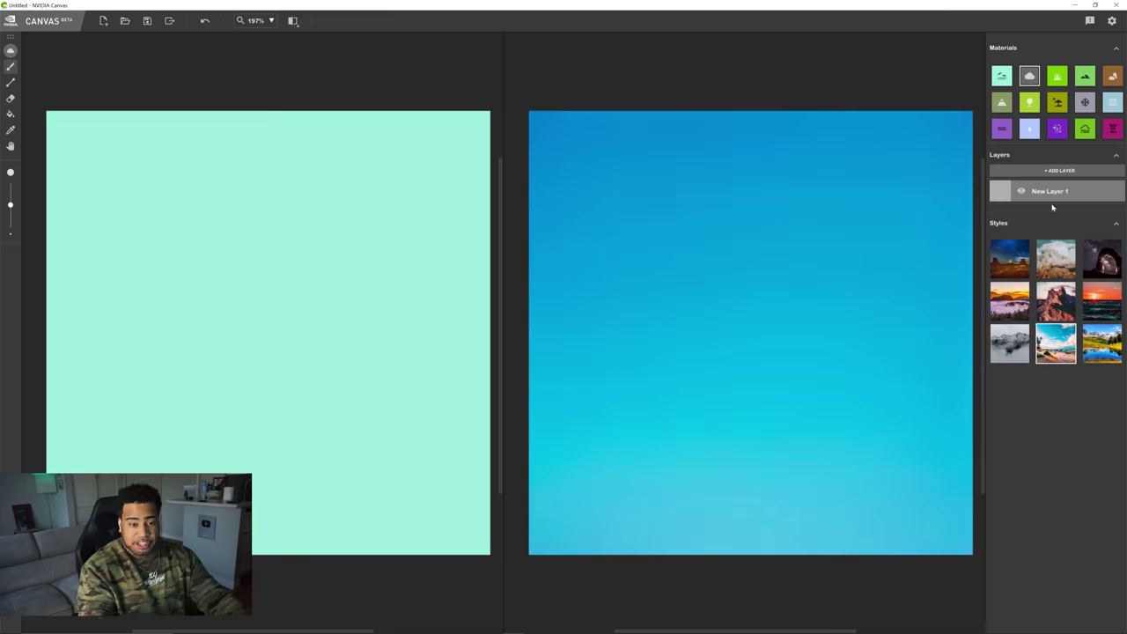
pyautogui.moveTo(75, 154); pyautogui.dragTo(384, 147)
pyautogui.moveTo(462, 126); pyautogui.dragTo(55, 128)
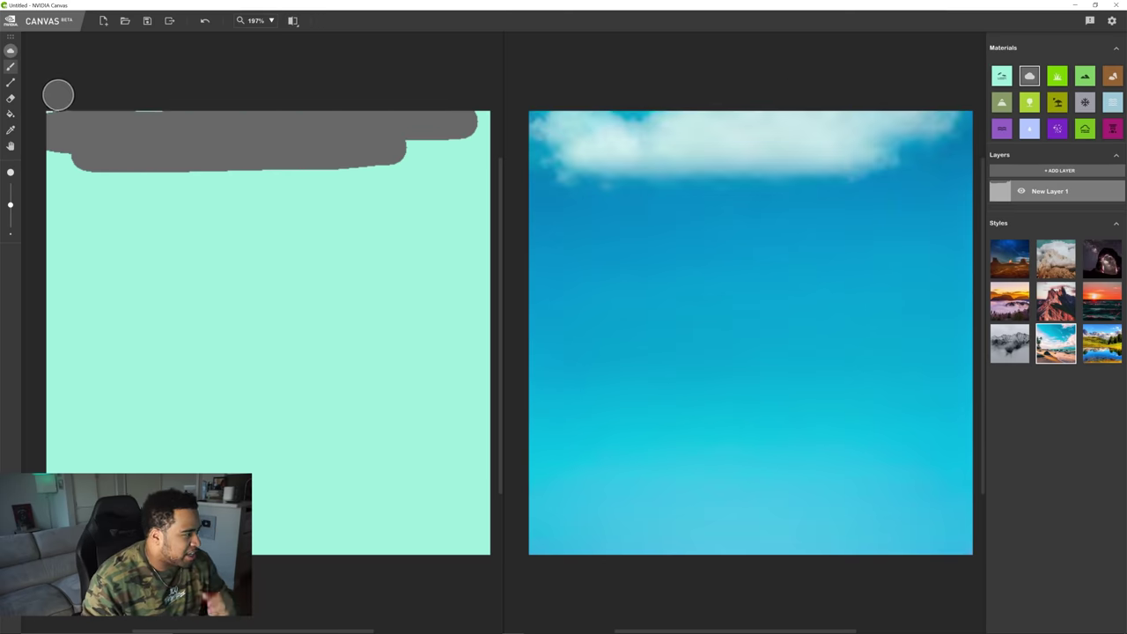
pyautogui.click(204, 21)
pyautogui.click(204, 21)
pyautogui.moveTo(88, 150); pyautogui.dragTo(233, 198)
pyautogui.moveTo(374, 159); pyautogui.dragTo(431, 167)
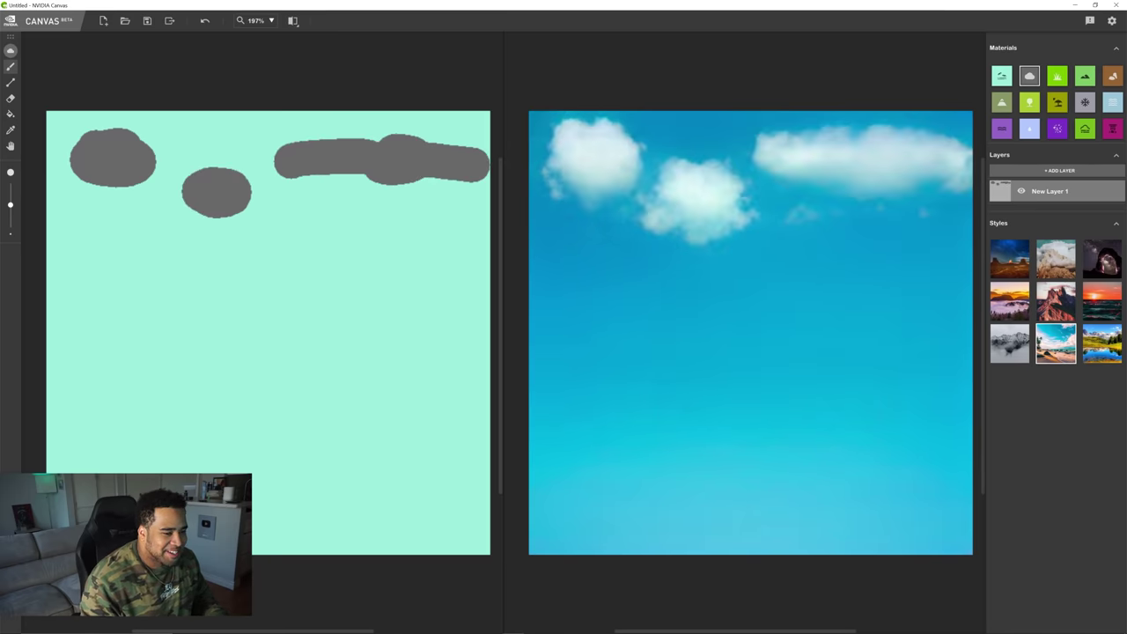
# Preview the hazy, night-sky, pink-orange sunset and grey mountain styles on the output
pyautogui.click(1056, 269)
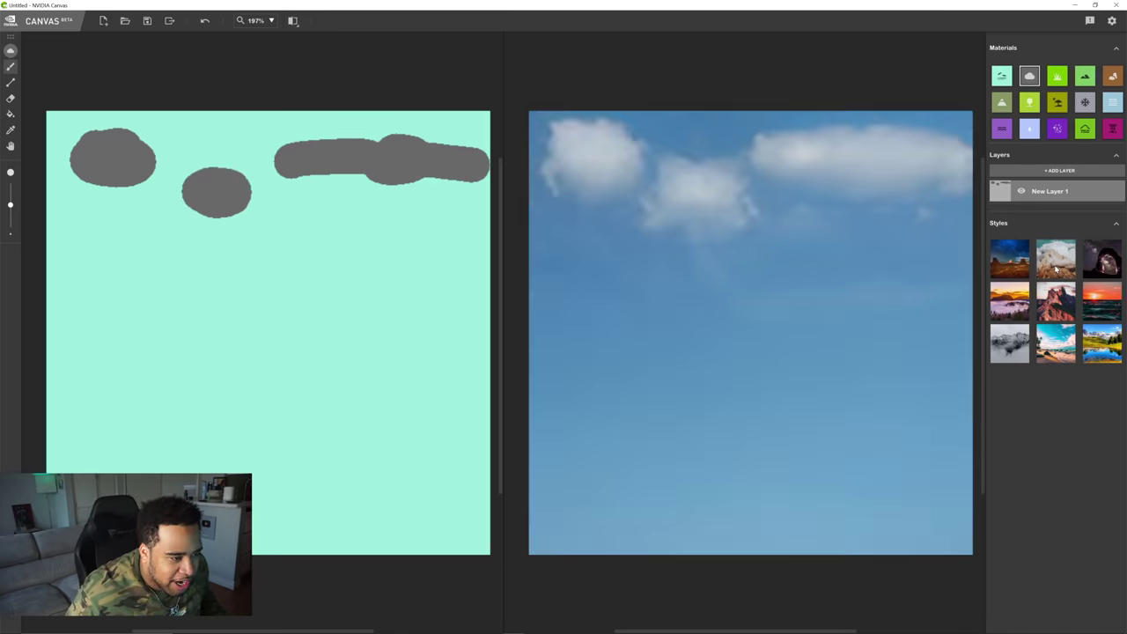
pyautogui.click(1003, 268)
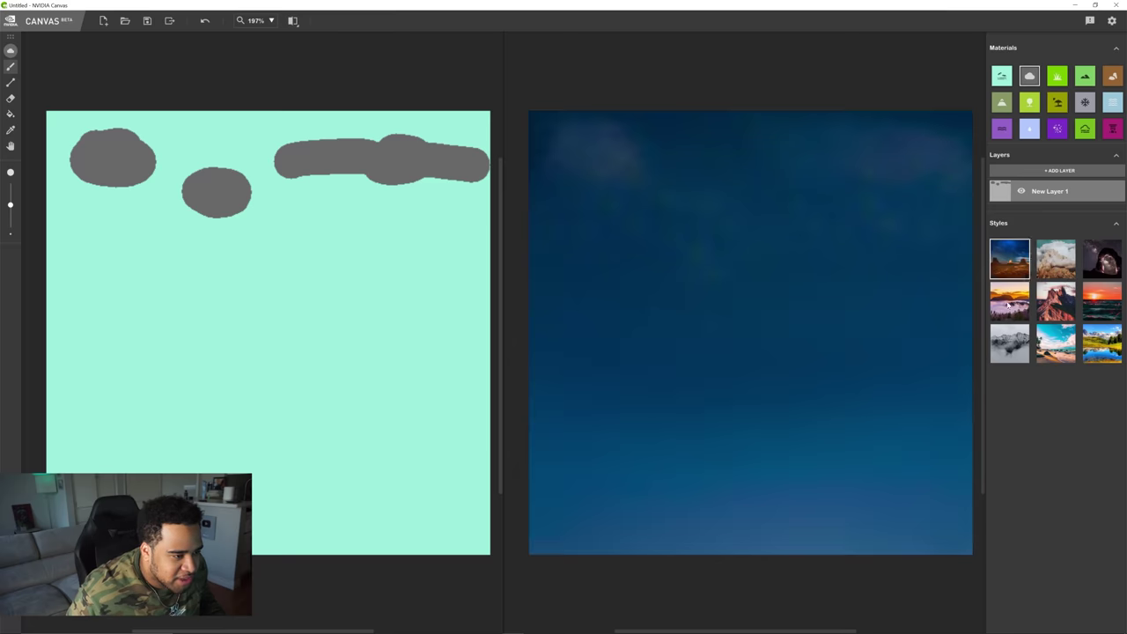
pyautogui.click(1008, 304)
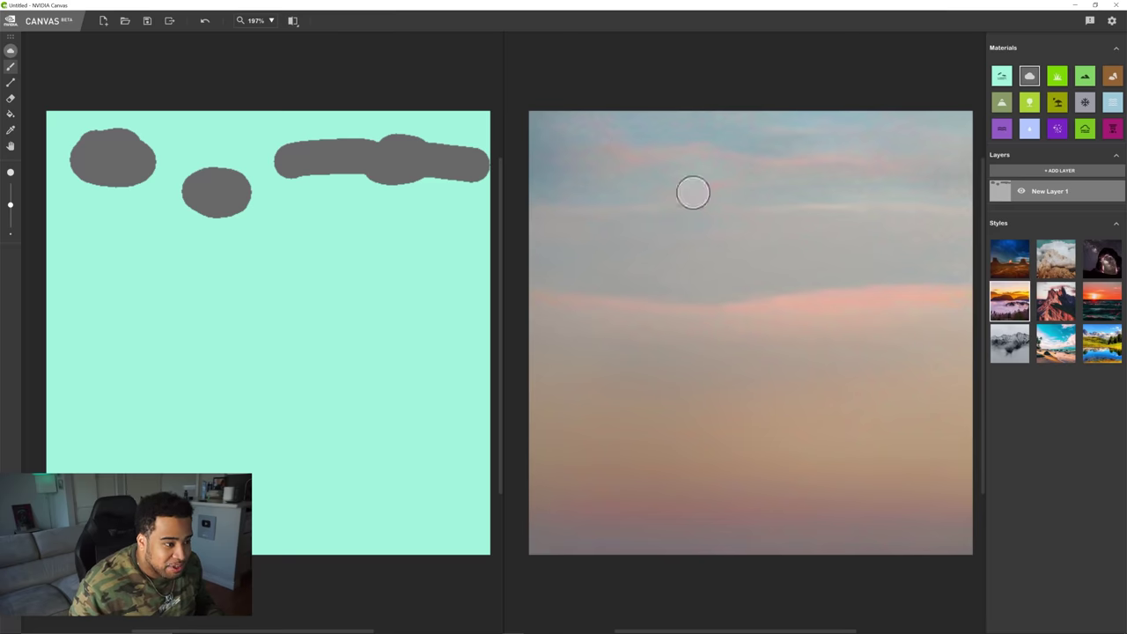
pyautogui.click(1009, 343)
# Erase the old cloud strokes, repaint a long cloud near the top, and restore a blue-sky style
pyautogui.moveTo(379, 210)
pyautogui.mouseDown()
pyautogui.moveTo(299, 206)
pyautogui.moveTo(302, 219)
pyautogui.moveTo(440, 228)
pyautogui.mouseUp()
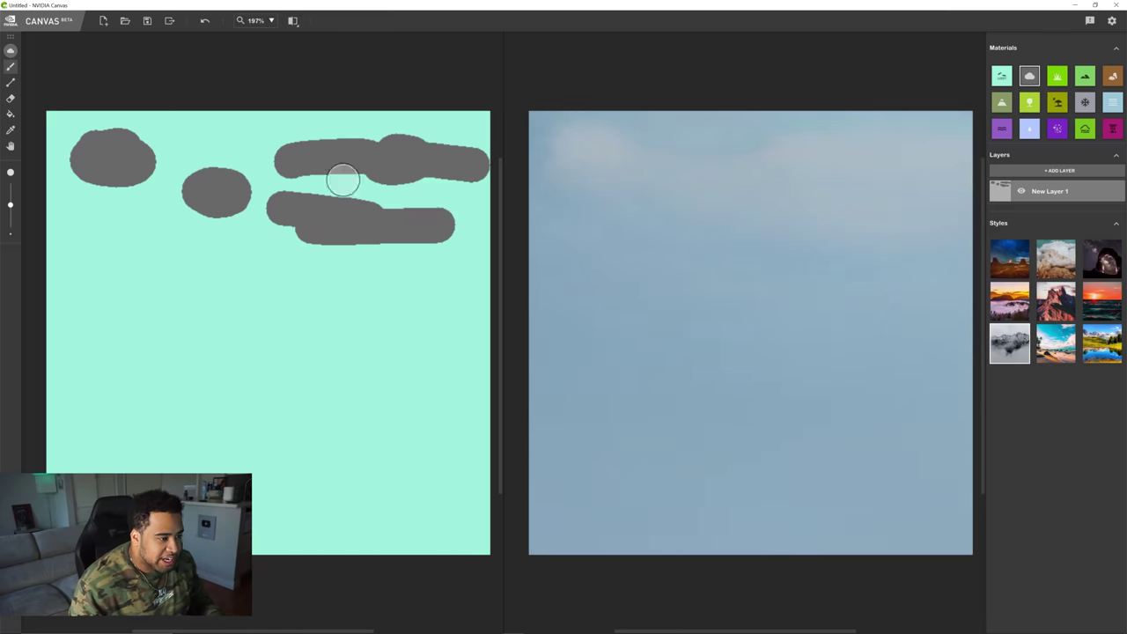
pyautogui.click(11, 99)
pyautogui.moveTo(75, 148)
pyautogui.mouseDown()
pyautogui.moveTo(202, 180)
pyautogui.moveTo(551, 238)
pyautogui.moveTo(451, 233)
pyautogui.moveTo(275, 192)
pyautogui.moveTo(348, 161)
pyautogui.moveTo(501, 180)
pyautogui.moveTo(364, 128)
pyautogui.moveTo(448, 219)
pyautogui.mouseUp()
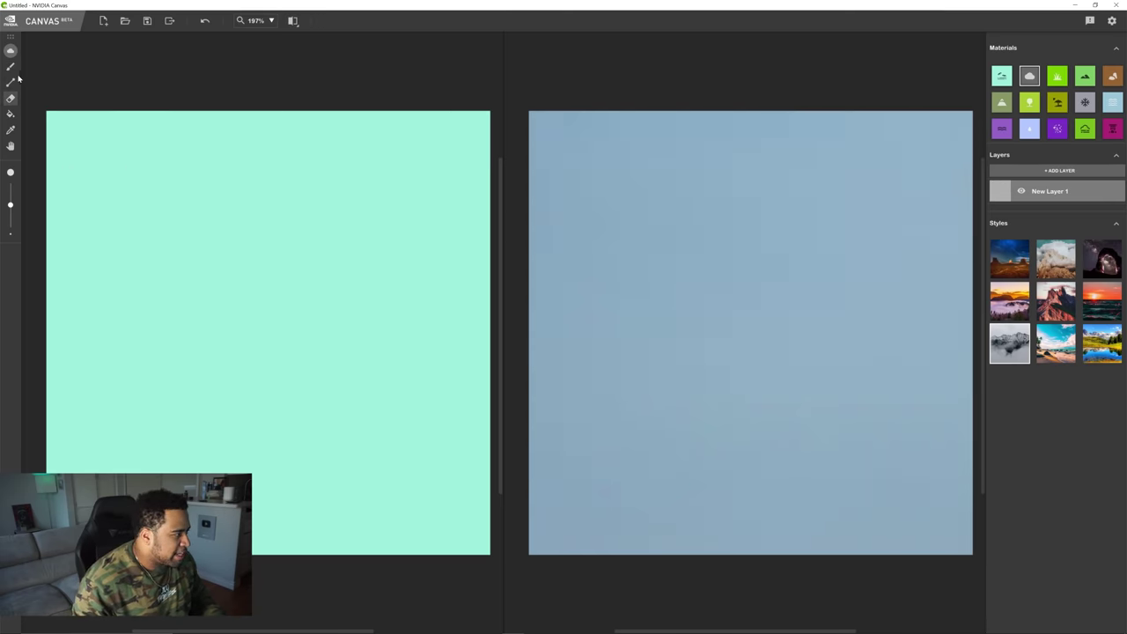
pyautogui.moveTo(427, 168); pyautogui.dragTo(270, 156)
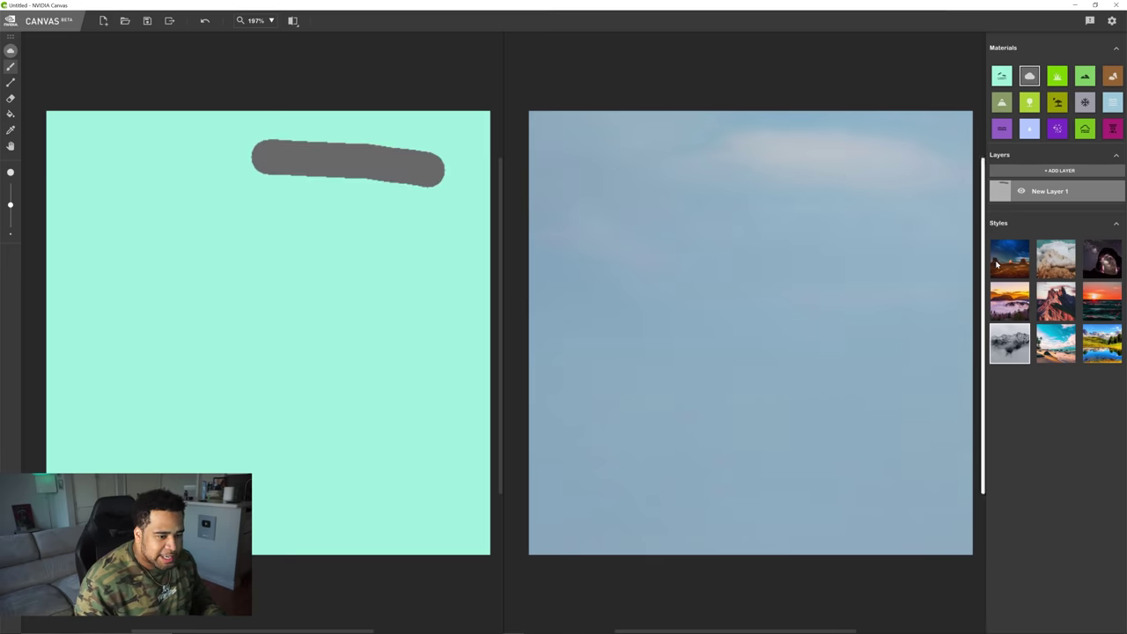
pyautogui.click(1104, 351)
pyautogui.moveTo(269, 176)
pyautogui.mouseDown()
pyautogui.moveTo(168, 196)
pyautogui.moveTo(225, 180)
pyautogui.mouseUp()
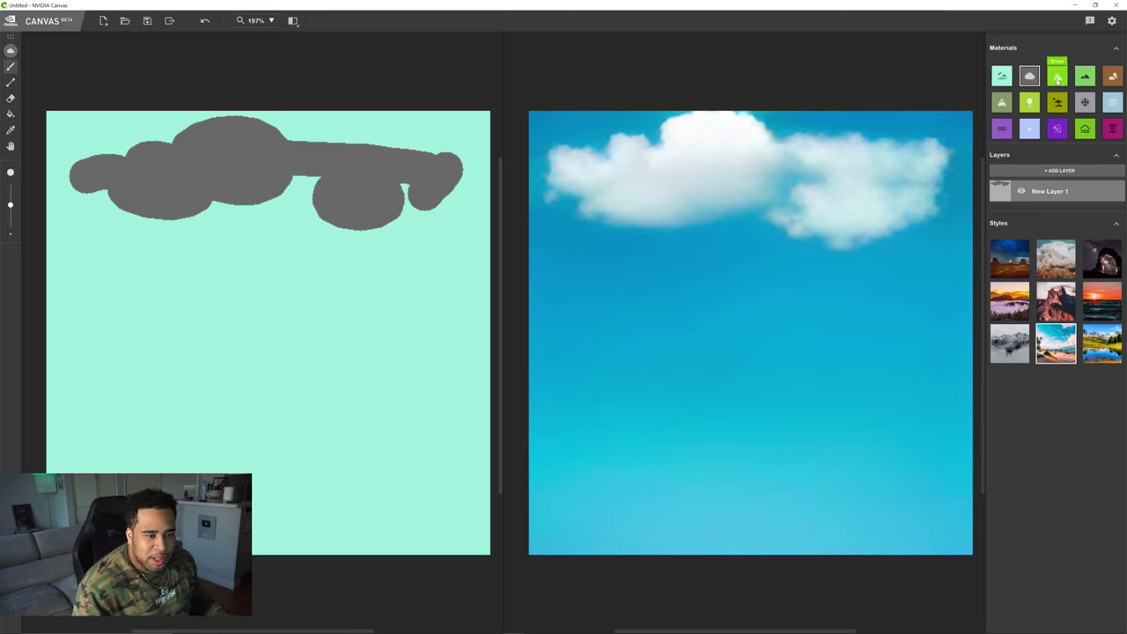
# Paint a first mountain band, then undo it along with part of the cloud
pyautogui.click(1093, 78)
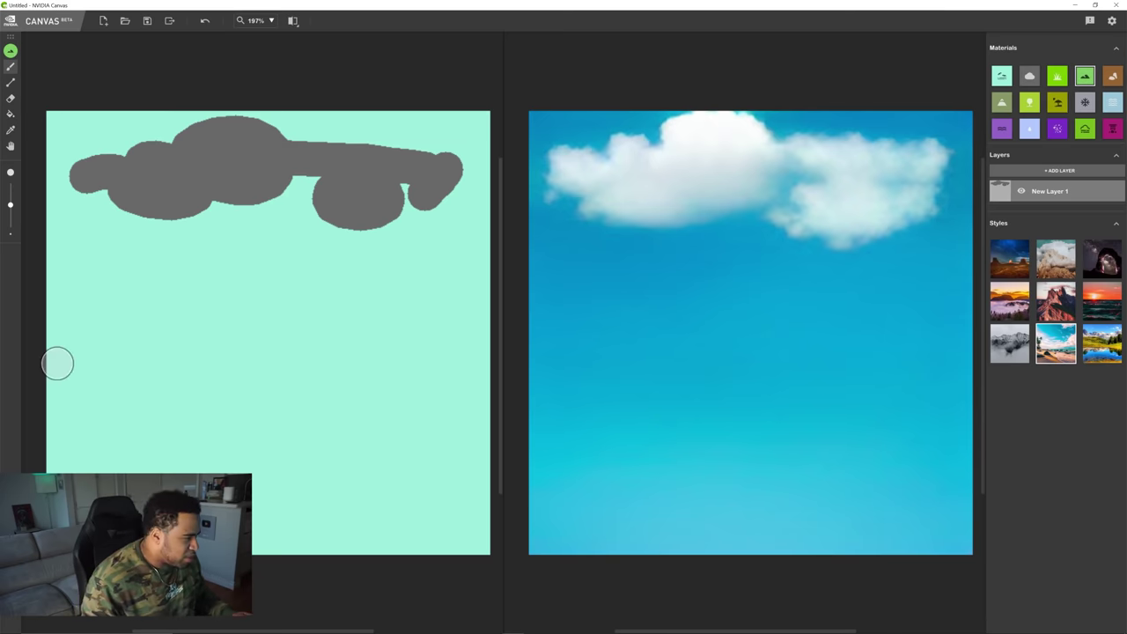
pyautogui.moveTo(45, 378)
pyautogui.mouseDown()
pyautogui.moveTo(111, 289)
pyautogui.moveTo(158, 385)
pyautogui.moveTo(270, 265)
pyautogui.moveTo(316, 280)
pyautogui.moveTo(333, 335)
pyautogui.moveTo(384, 369)
pyautogui.moveTo(423, 362)
pyautogui.moveTo(461, 325)
pyautogui.moveTo(485, 367)
pyautogui.moveTo(207, 370)
pyautogui.mouseUp()
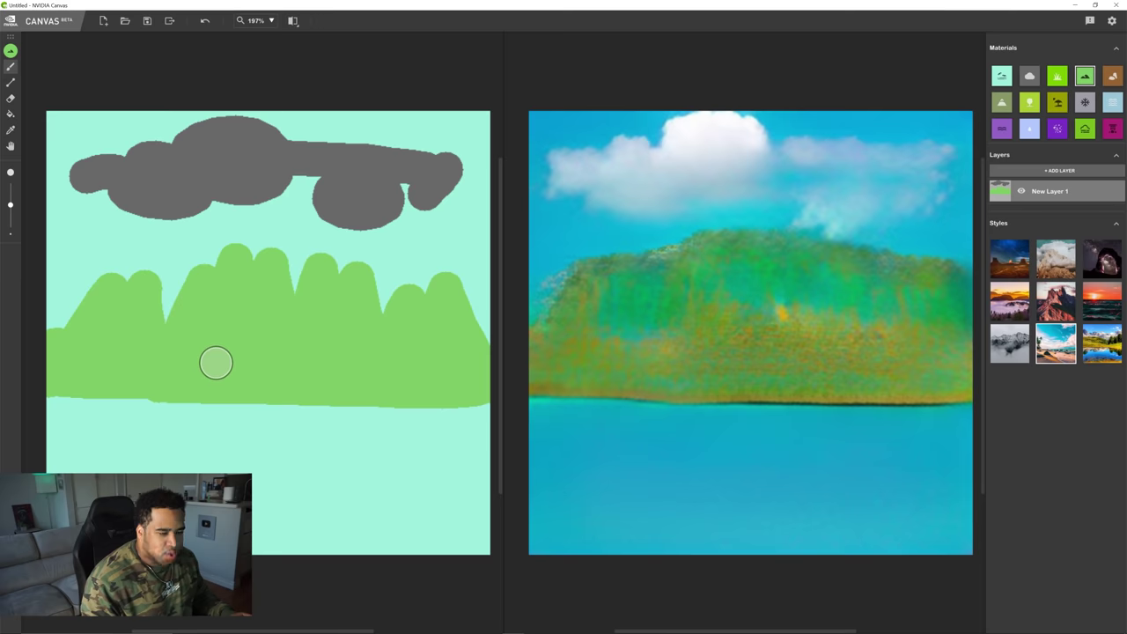
pyautogui.click(1002, 102)
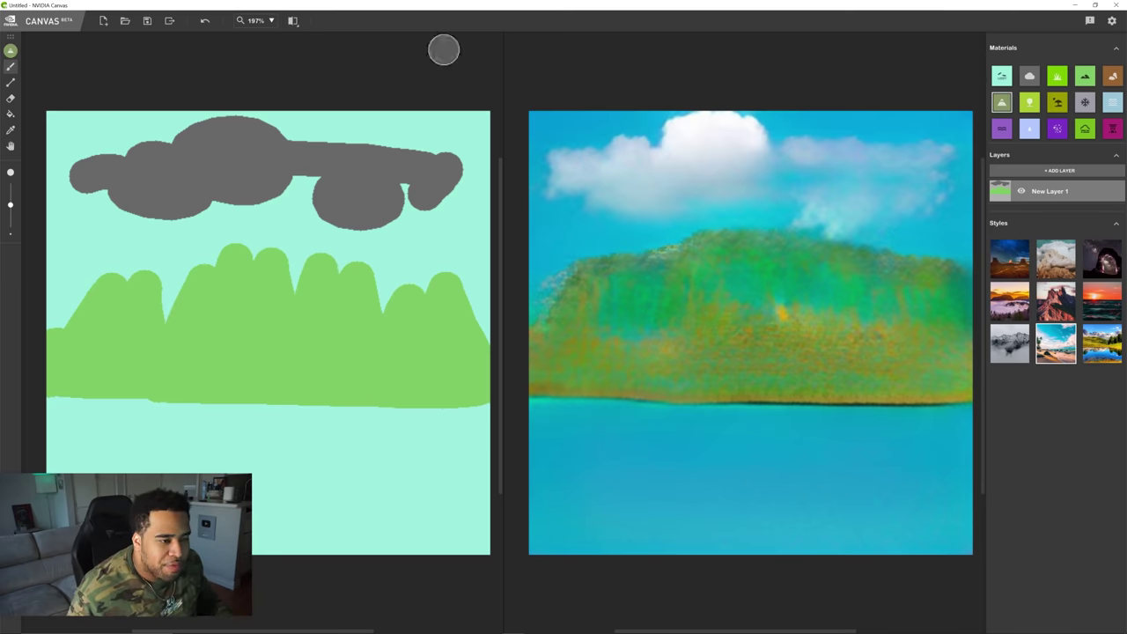
pyautogui.click(200, 26)
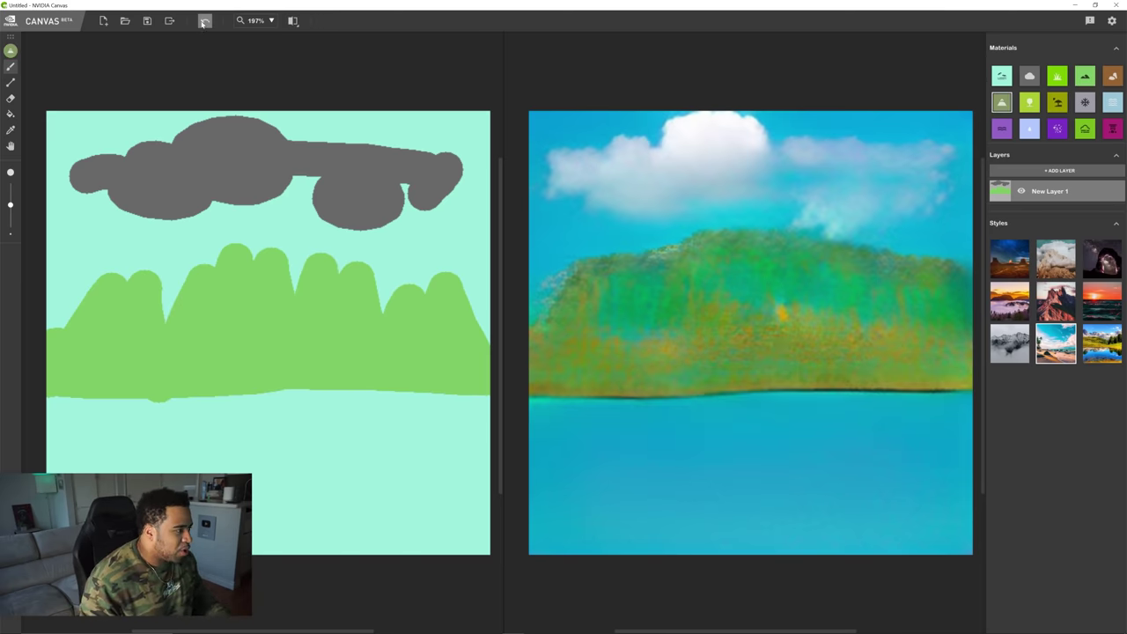
pyautogui.click(201, 23)
pyautogui.click(201, 22)
# Brush an olive mountain band across the middle, filling its gaps, lower edge and valley
pyautogui.moveTo(53, 352)
pyautogui.mouseDown()
pyautogui.moveTo(82, 373)
pyautogui.moveTo(266, 384)
pyautogui.moveTo(41, 360)
pyautogui.moveTo(258, 401)
pyautogui.mouseUp()
pyautogui.moveTo(392, 361); pyautogui.dragTo(390, 350)
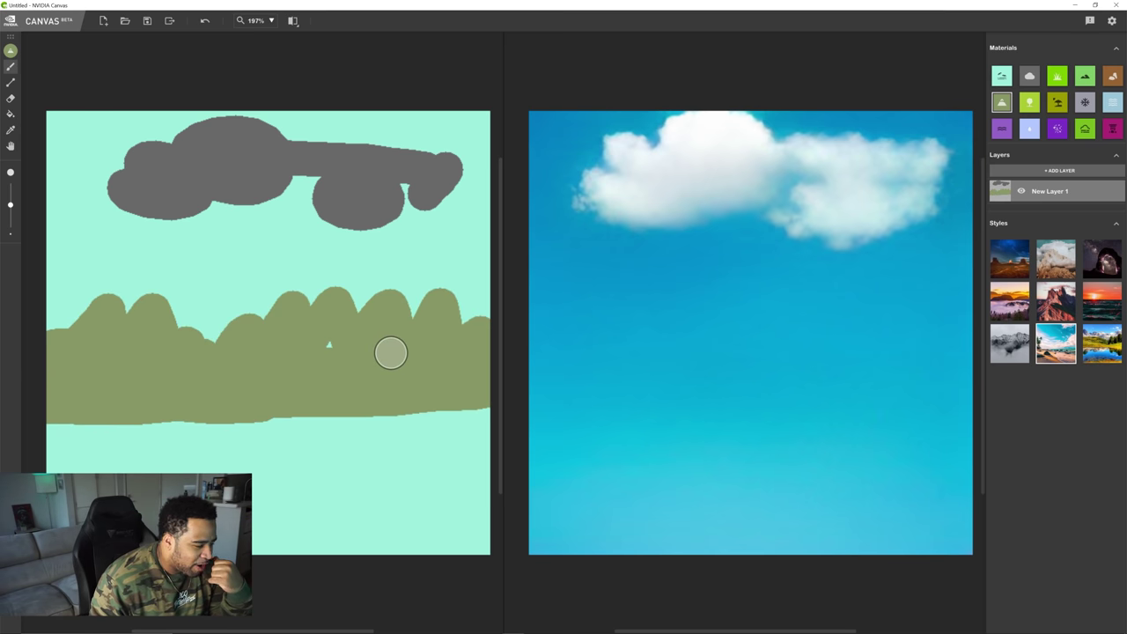
pyautogui.moveTo(253, 401); pyautogui.dragTo(491, 421)
pyautogui.moveTo(315, 317); pyautogui.dragTo(239, 302)
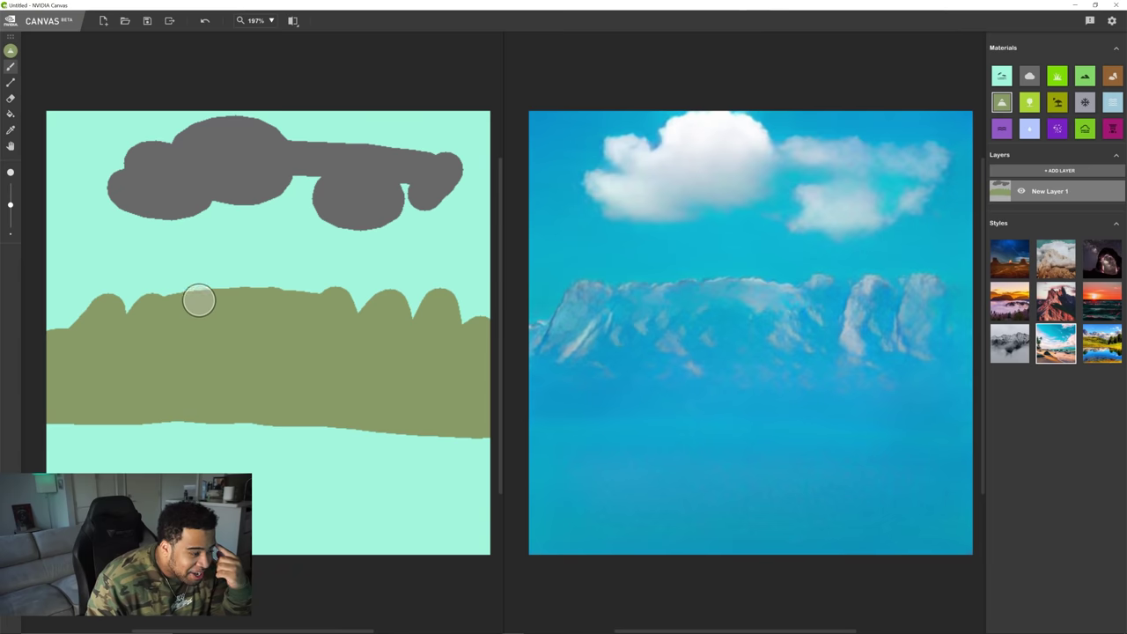
# Paint water across the bottom band, trying several water swatches and finishing with the purple one
pyautogui.click(1029, 129)
pyautogui.moveTo(430, 458)
pyautogui.mouseDown()
pyautogui.moveTo(364, 471)
pyautogui.moveTo(264, 519)
pyautogui.moveTo(348, 551)
pyautogui.mouseUp()
pyautogui.moveTo(196, 476)
pyautogui.mouseDown()
pyautogui.moveTo(109, 461)
pyautogui.moveTo(138, 446)
pyautogui.moveTo(491, 473)
pyautogui.moveTo(547, 545)
pyautogui.mouseUp()
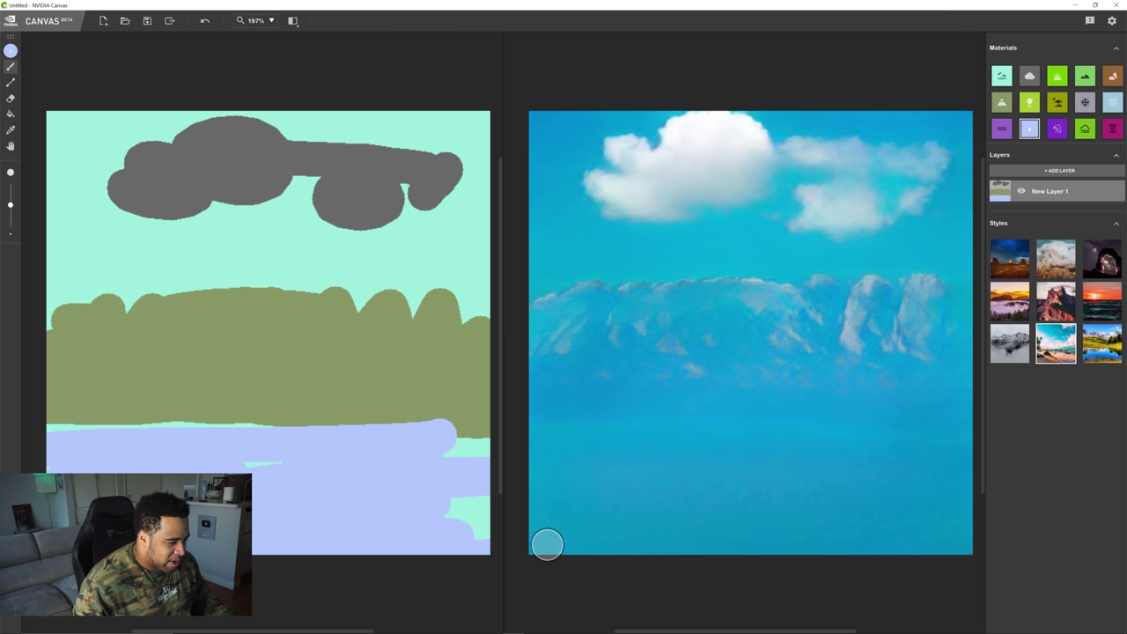
pyautogui.click(1112, 102)
pyautogui.click(70, 448)
pyautogui.moveTo(70, 448)
pyautogui.mouseDown()
pyautogui.moveTo(444, 441)
pyautogui.moveTo(459, 503)
pyautogui.moveTo(352, 514)
pyautogui.moveTo(345, 535)
pyautogui.moveTo(491, 473)
pyautogui.mouseUp()
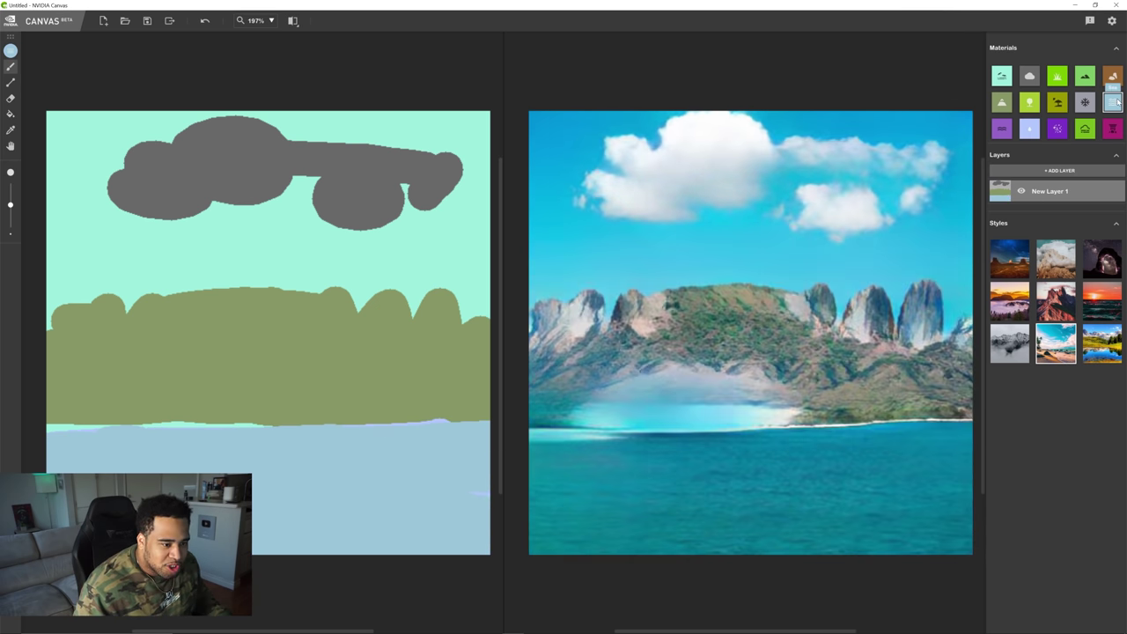
pyautogui.click(1004, 129)
pyautogui.moveTo(259, 539)
pyautogui.mouseDown()
pyautogui.moveTo(332, 519)
pyautogui.moveTo(282, 540)
pyautogui.moveTo(438, 533)
pyautogui.moveTo(405, 516)
pyautogui.moveTo(443, 468)
pyautogui.moveTo(503, 492)
pyautogui.mouseUp()
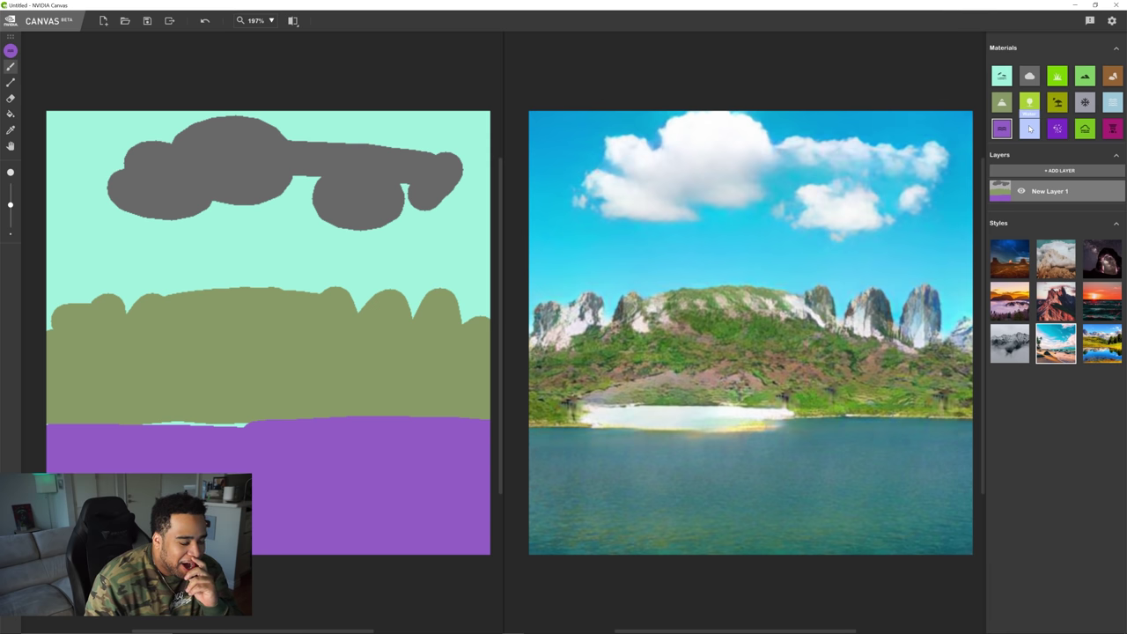
# Paint brown rock patches over the right and left parts of the water as rocky shores
pyautogui.click(1113, 78)
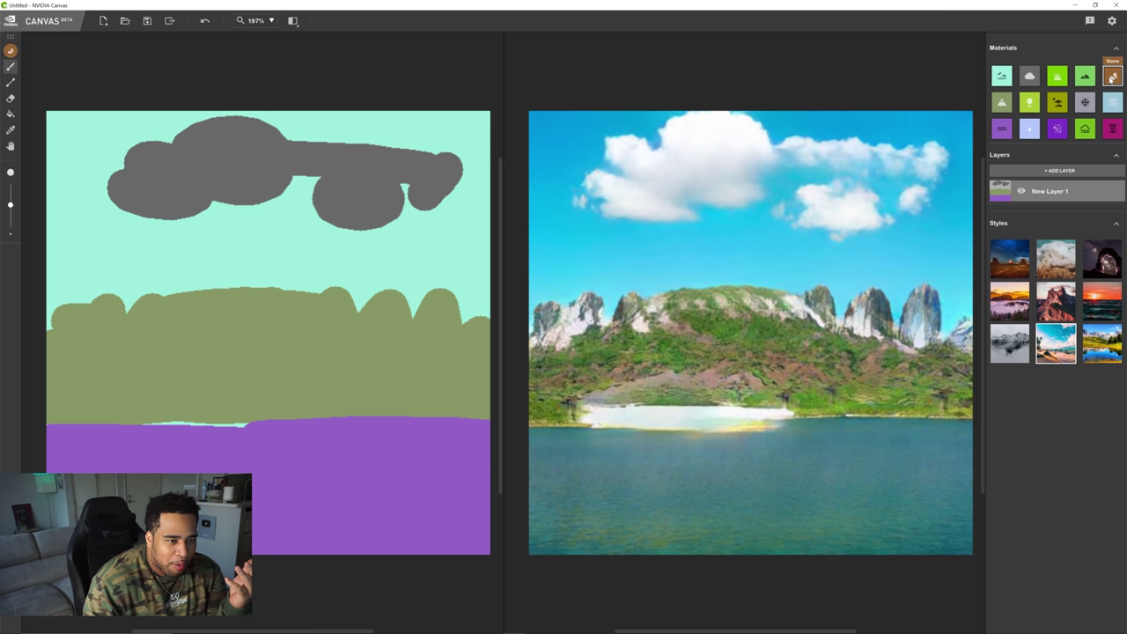
pyautogui.moveTo(385, 422)
pyautogui.mouseDown()
pyautogui.moveTo(468, 420)
pyautogui.moveTo(420, 487)
pyautogui.moveTo(450, 538)
pyautogui.moveTo(455, 463)
pyautogui.moveTo(423, 554)
pyautogui.moveTo(444, 571)
pyautogui.mouseUp()
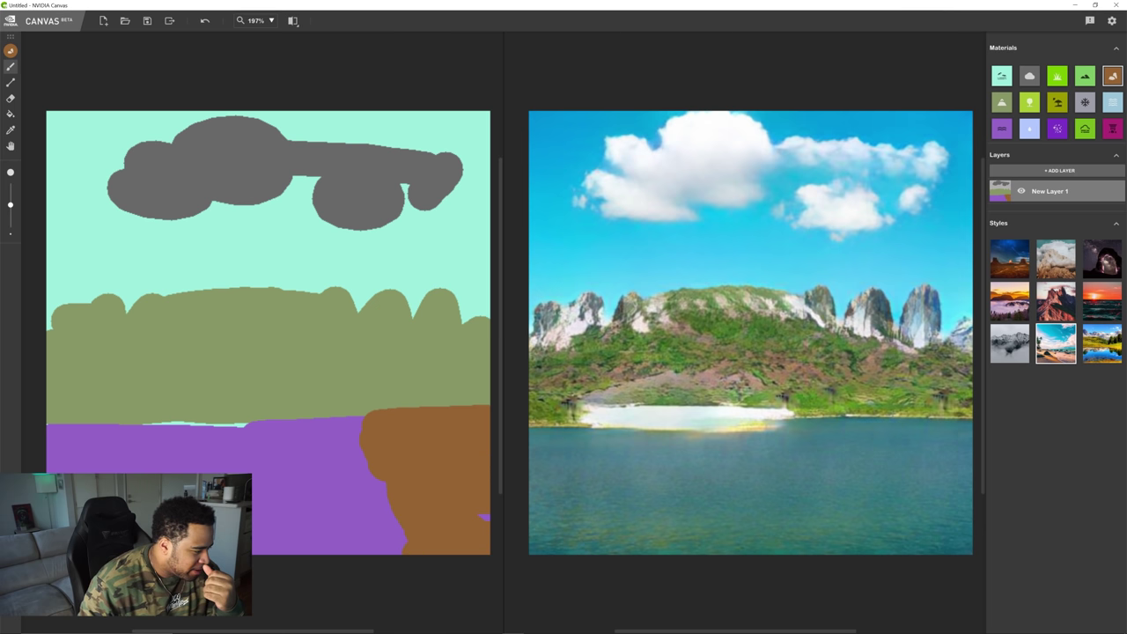
pyautogui.moveTo(92, 470)
pyautogui.mouseDown()
pyautogui.moveTo(76, 460)
pyautogui.moveTo(199, 436)
pyautogui.mouseUp()
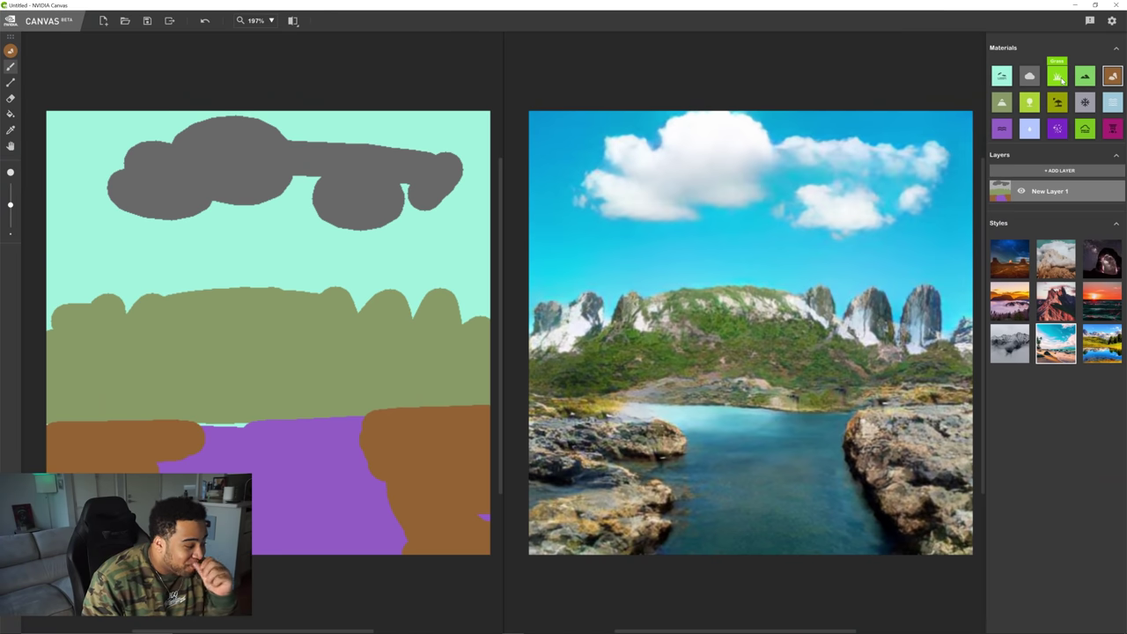
pyautogui.click(1063, 103)
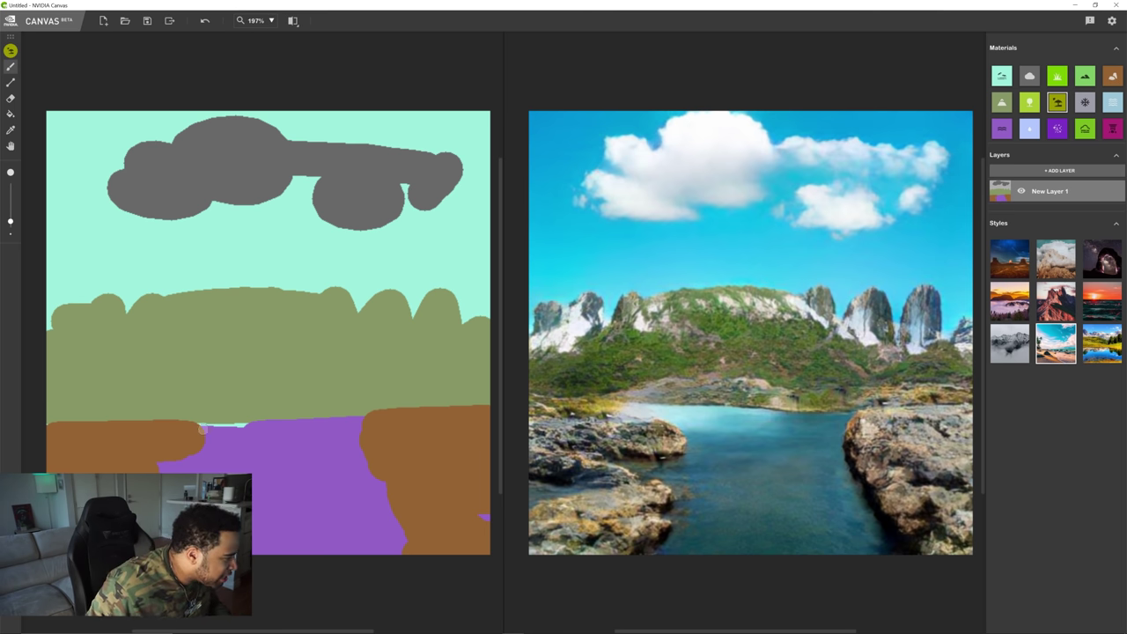
# Zoom to 400% and paint a sand strip along the far shoreline
pyautogui.click(259, 20)
pyautogui.click(257, 118)
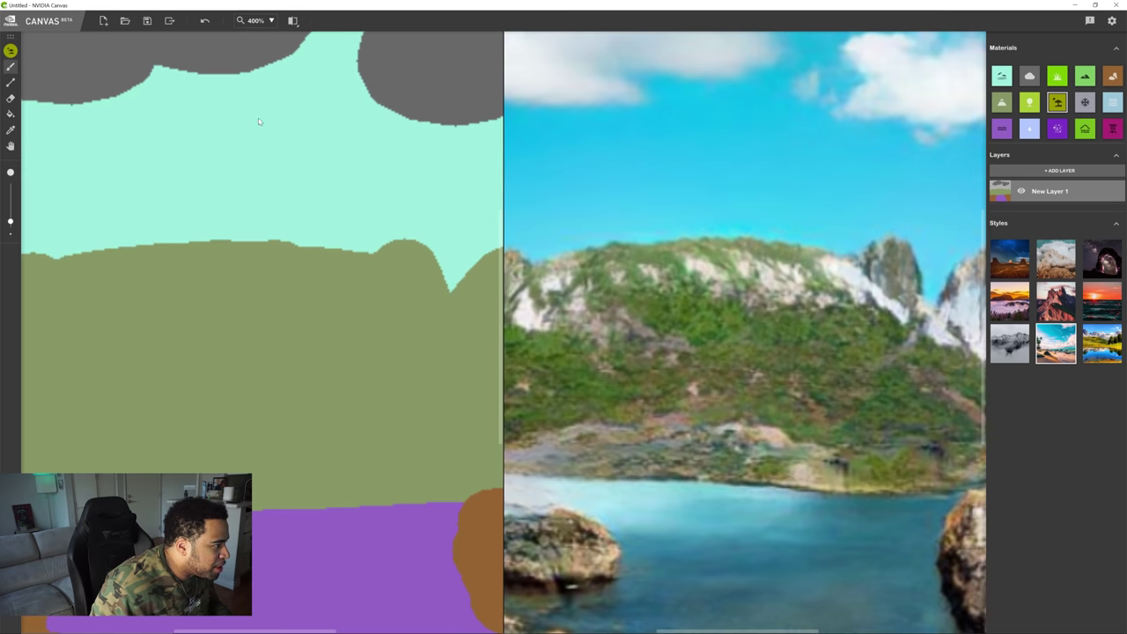
pyautogui.moveTo(287, 396)
pyautogui.mouseDown()
pyautogui.moveTo(248, 245)
pyautogui.moveTo(187, 252)
pyautogui.mouseUp()
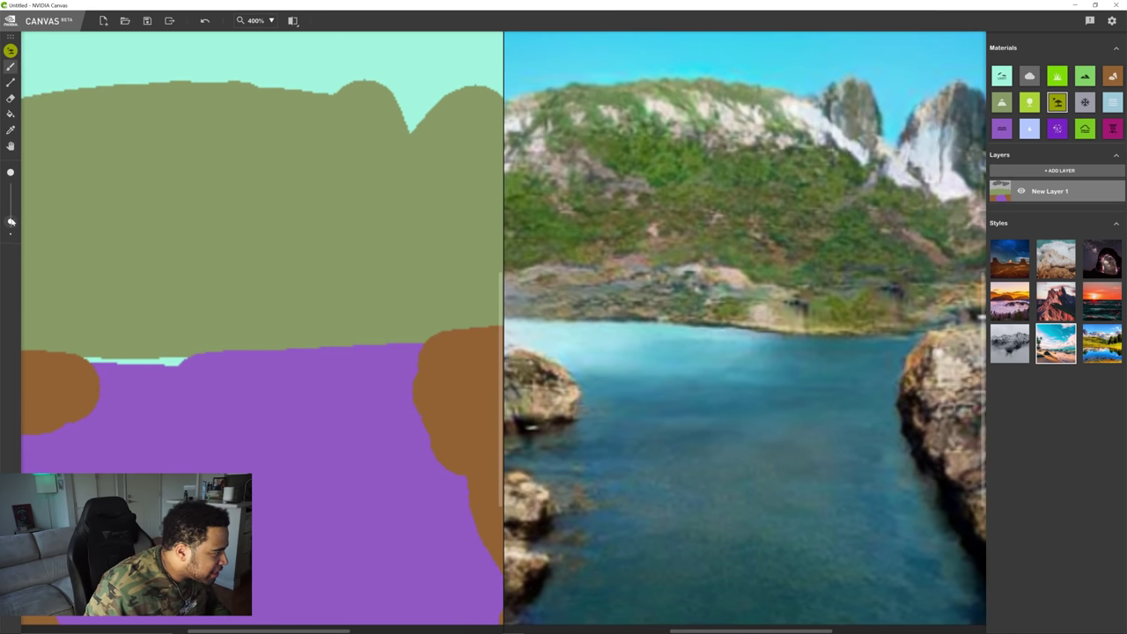
pyautogui.moveTo(95, 363); pyautogui.dragTo(413, 344)
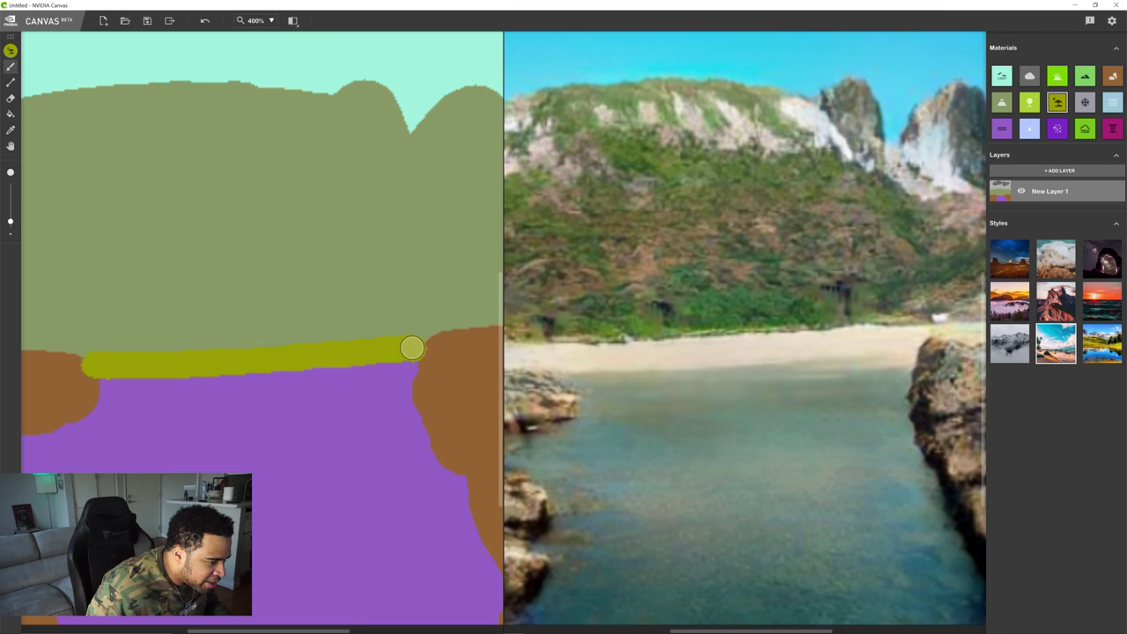
pyautogui.scroll(-2, 686, 408)
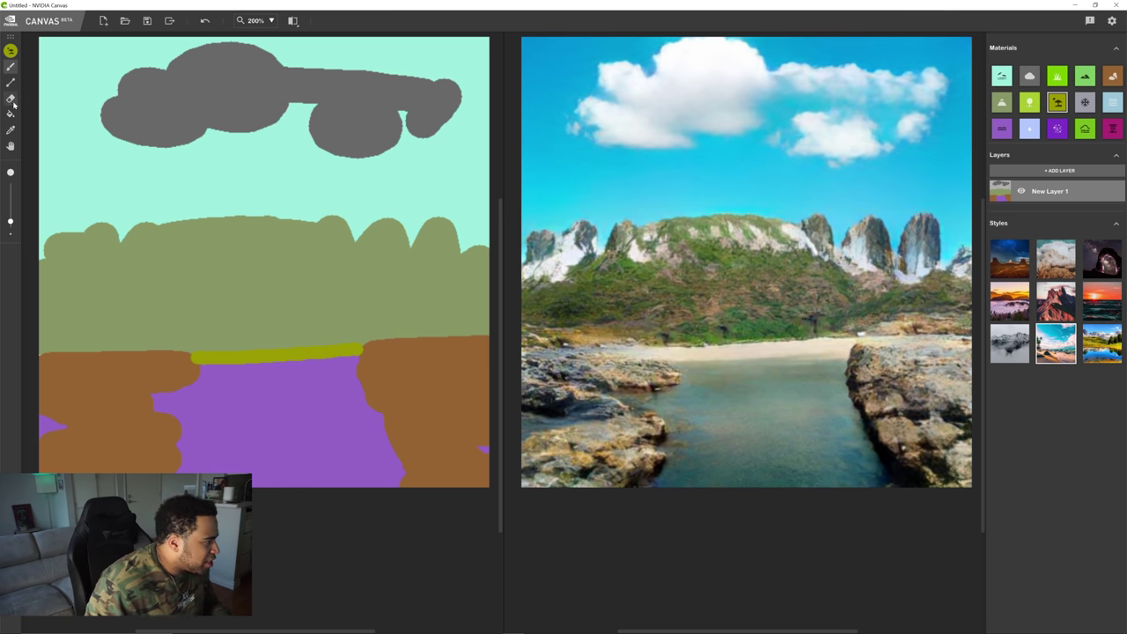
# Undo a stray sky stroke on the water and hide New Layer 2's green band
pyautogui.moveTo(207, 368); pyautogui.dragTo(254, 368)
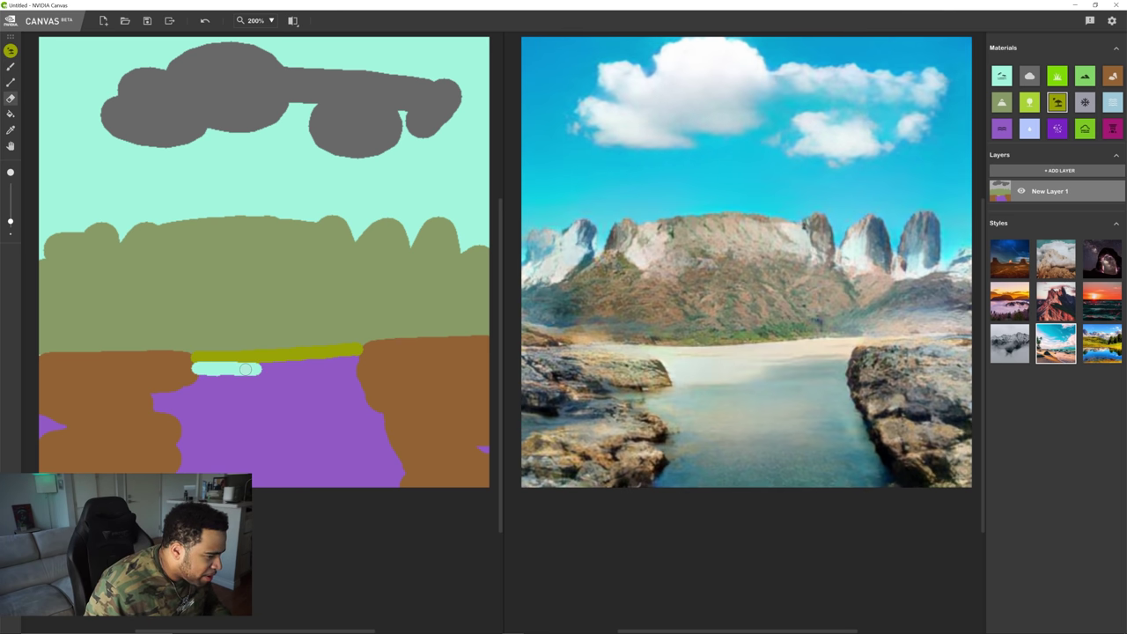
pyautogui.hotkey('ctrl', 'z')
pyautogui.moveTo(228, 366)
pyautogui.mouseDown()
pyautogui.moveTo(339, 230)
pyautogui.moveTo(388, 221)
pyautogui.mouseUp()
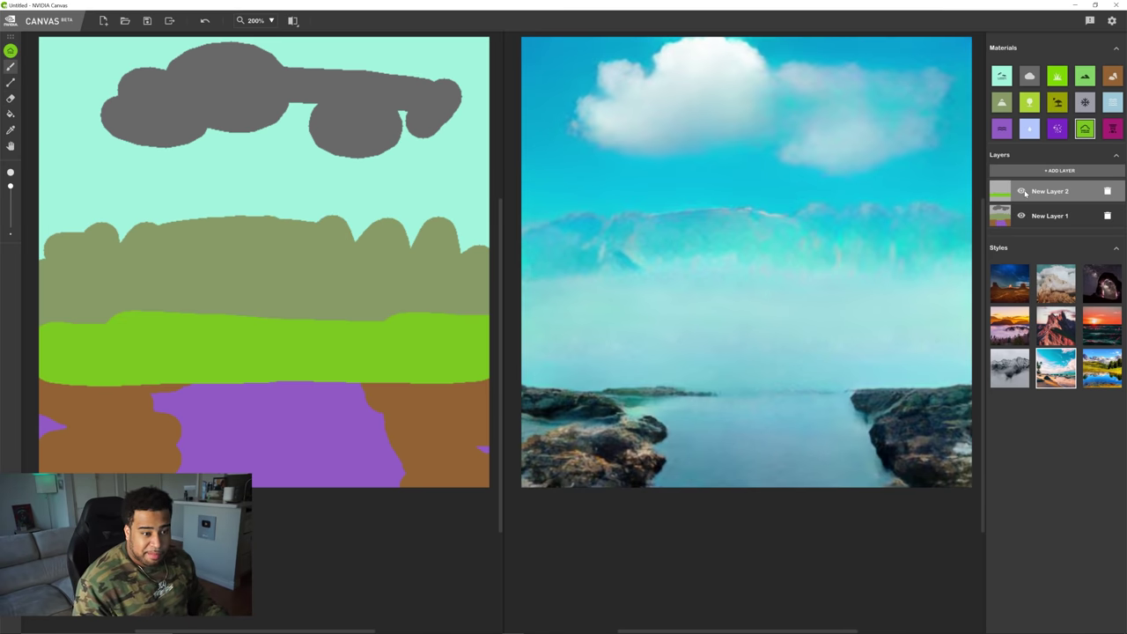
pyautogui.click(1023, 191)
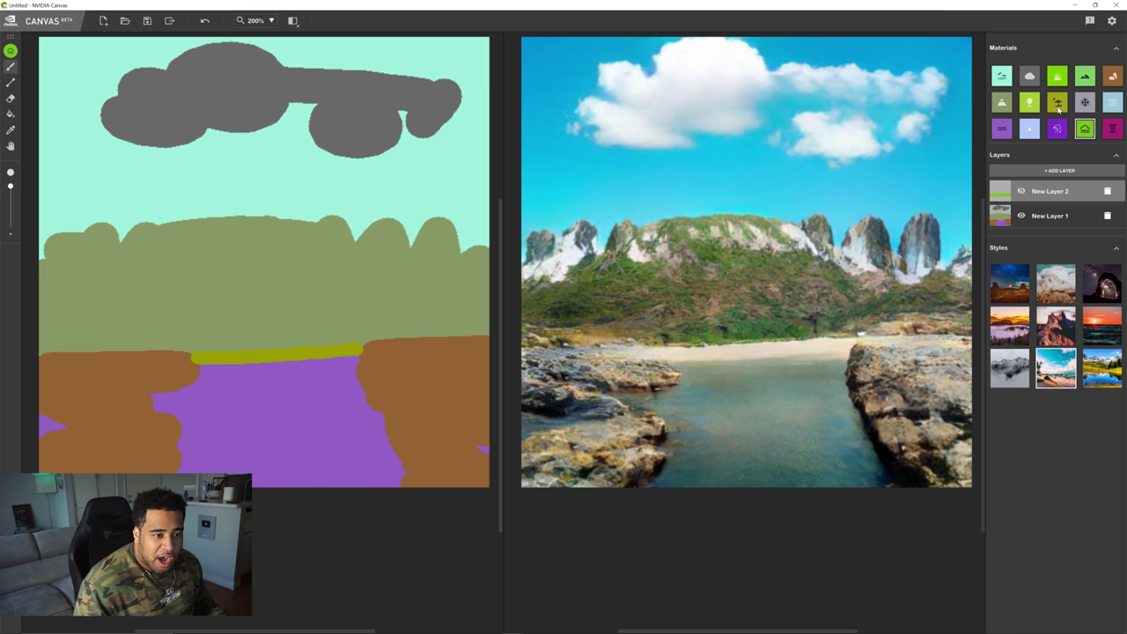
pyautogui.click(1058, 77)
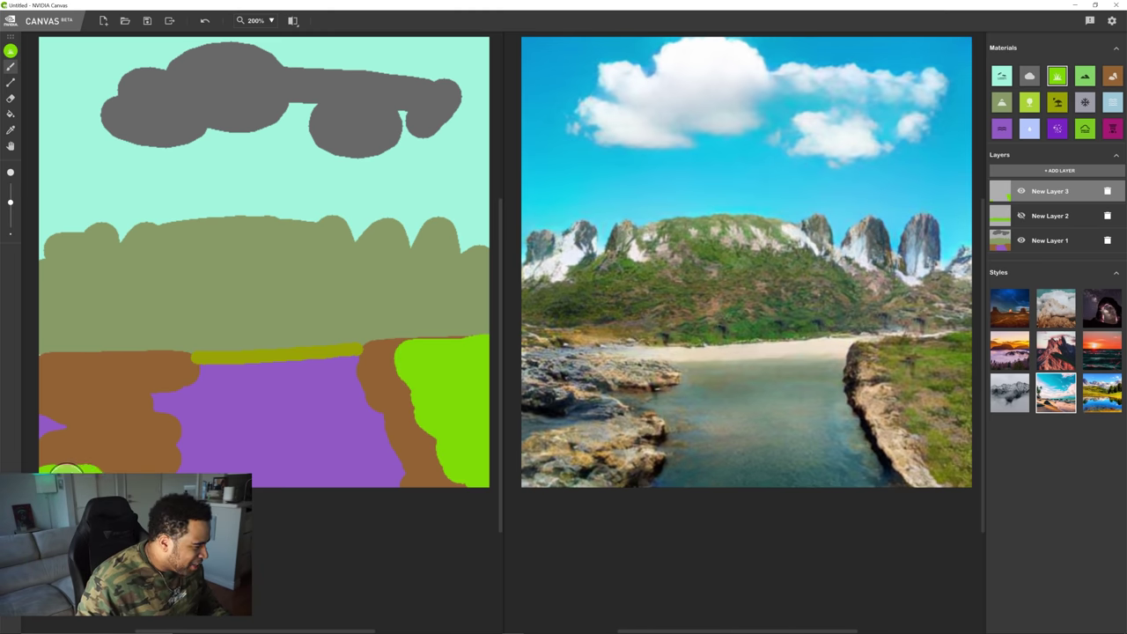
# Paint grass over the left and right rock banks on New Layer 3
pyautogui.moveTo(61, 462)
pyautogui.mouseDown()
pyautogui.moveTo(110, 448)
pyautogui.moveTo(46, 410)
pyautogui.moveTo(87, 398)
pyautogui.moveTo(88, 370)
pyautogui.mouseUp()
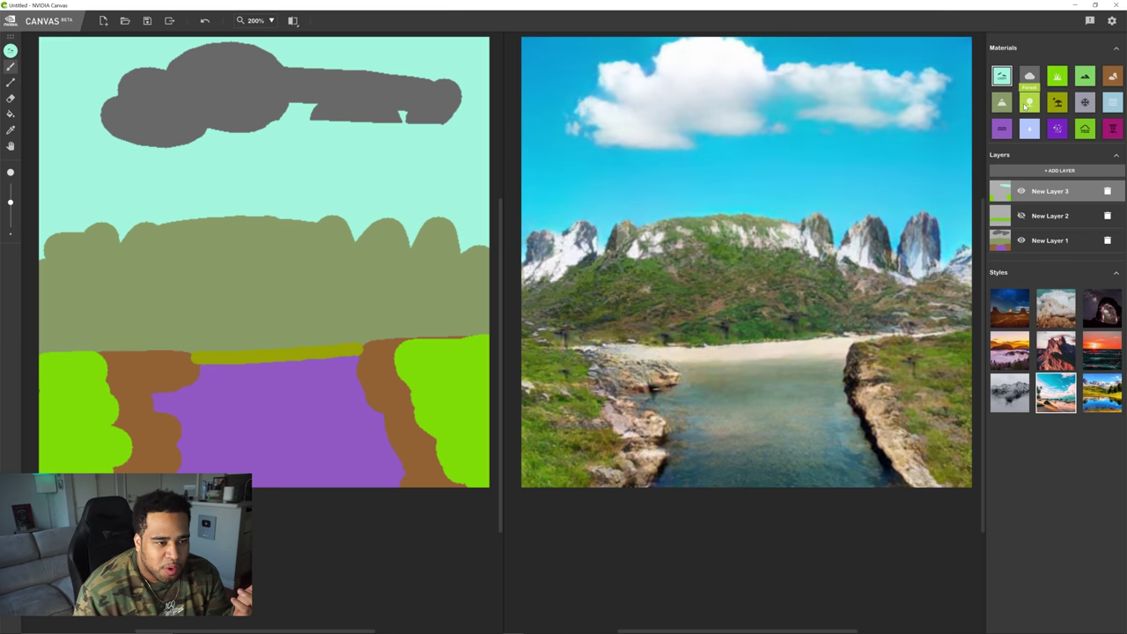
pyautogui.click(1030, 102)
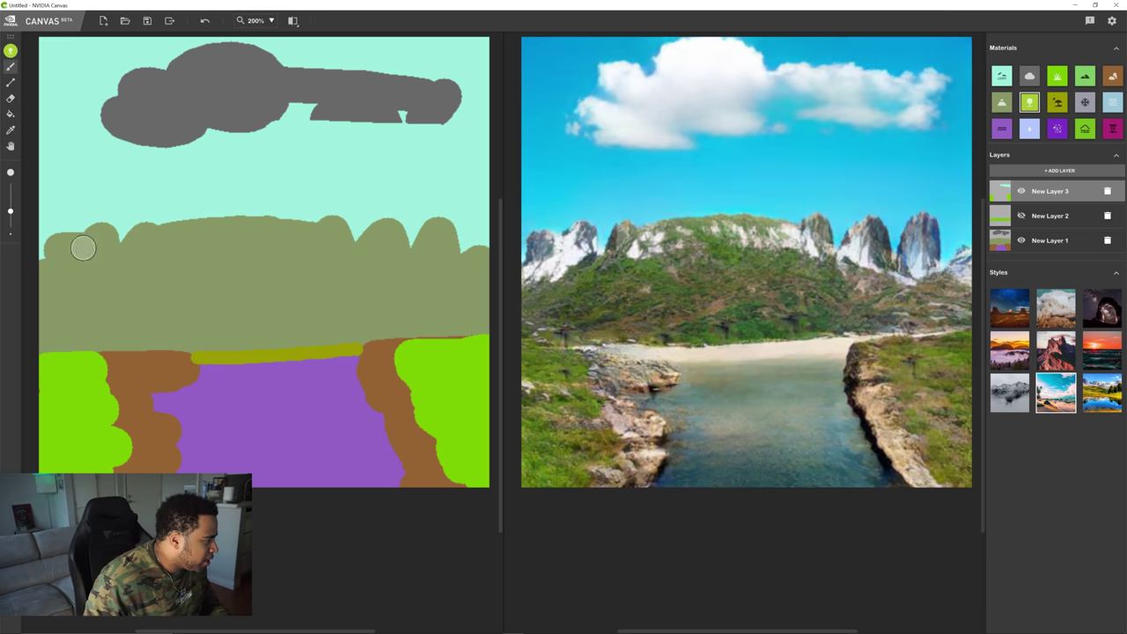
# Paint vertical tree strokes across the hill and tall trees on the right grassy bank
pyautogui.moveTo(96, 252)
pyautogui.mouseDown()
pyautogui.moveTo(92, 320)
pyautogui.moveTo(119, 299)
pyautogui.mouseUp()
pyautogui.moveTo(214, 279); pyautogui.dragTo(216, 240)
pyautogui.moveTo(327, 264)
pyautogui.mouseDown()
pyautogui.moveTo(317, 276)
pyautogui.moveTo(329, 294)
pyautogui.mouseUp()
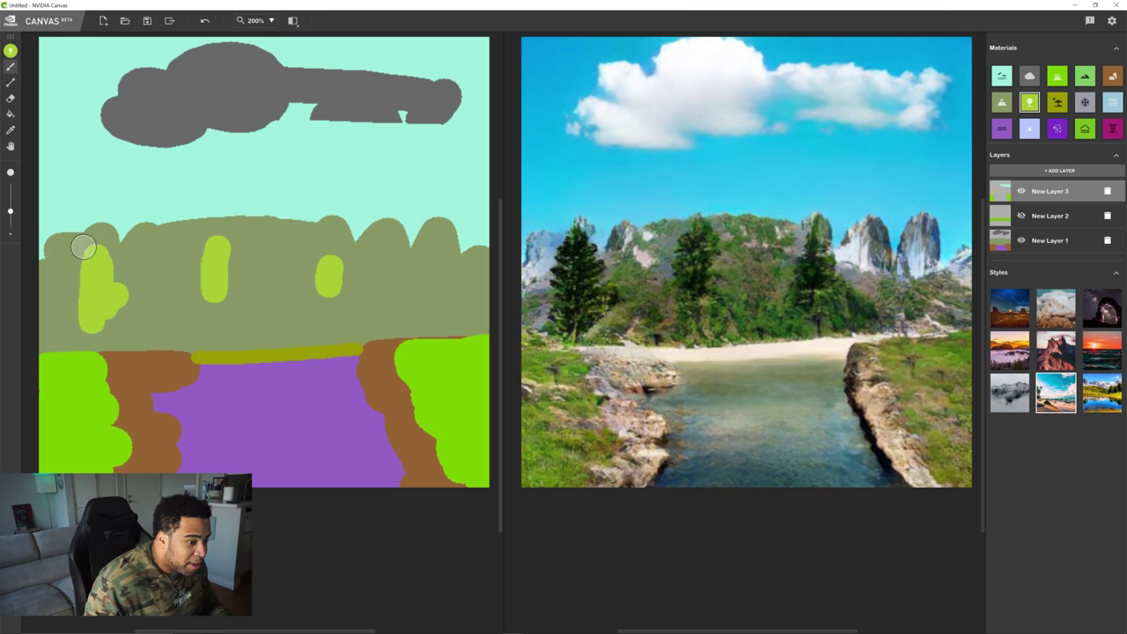
pyautogui.moveTo(432, 302); pyautogui.dragTo(431, 278)
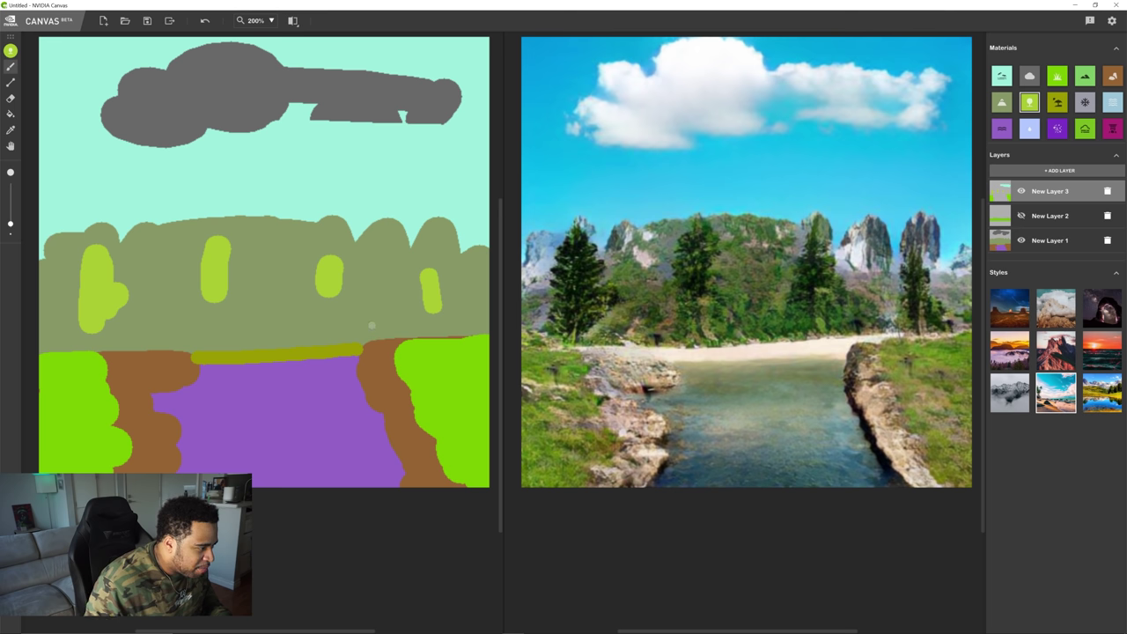
pyautogui.moveTo(383, 281); pyautogui.dragTo(386, 324)
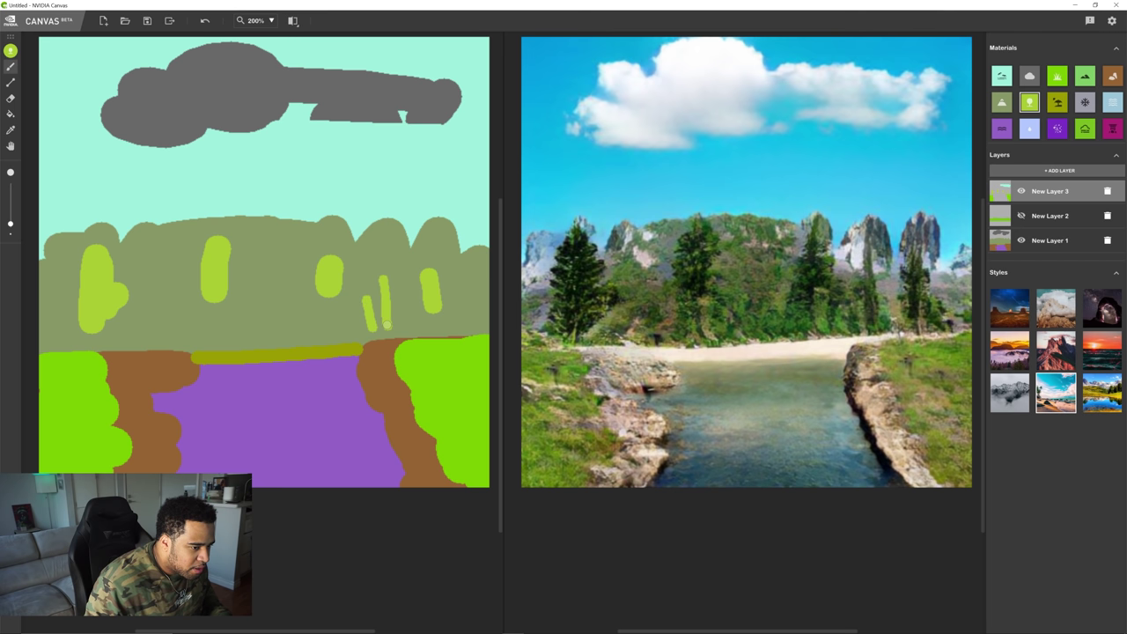
pyautogui.moveTo(317, 296); pyautogui.dragTo(311, 332)
pyautogui.moveTo(459, 370); pyautogui.dragTo(459, 414)
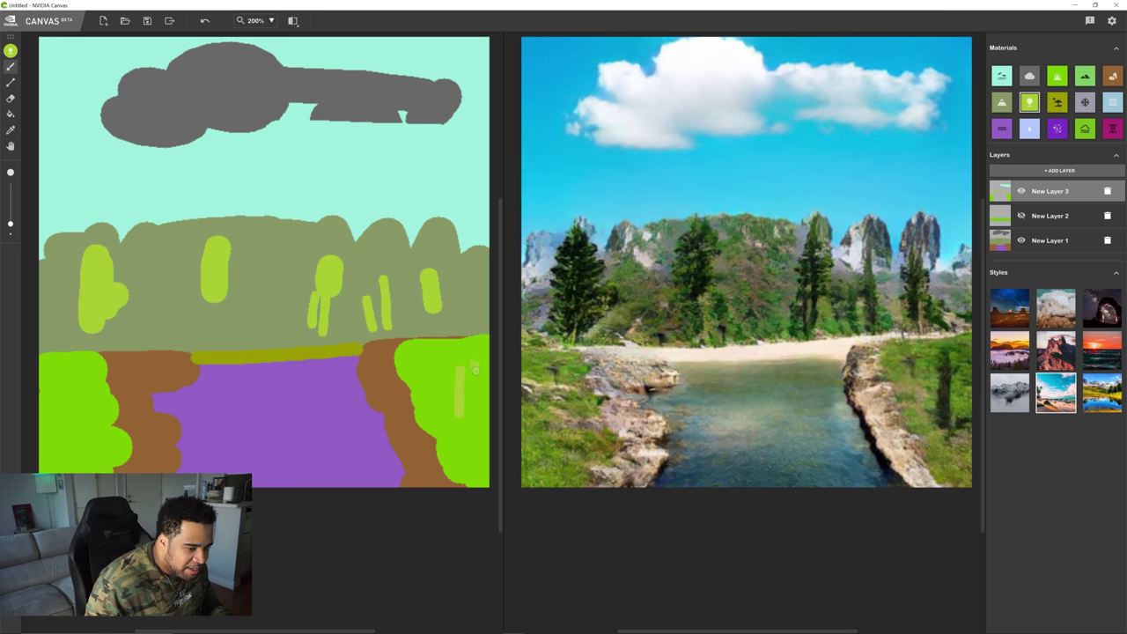
pyautogui.moveTo(474, 370); pyautogui.dragTo(476, 414)
pyautogui.moveTo(459, 397); pyautogui.dragTo(456, 258)
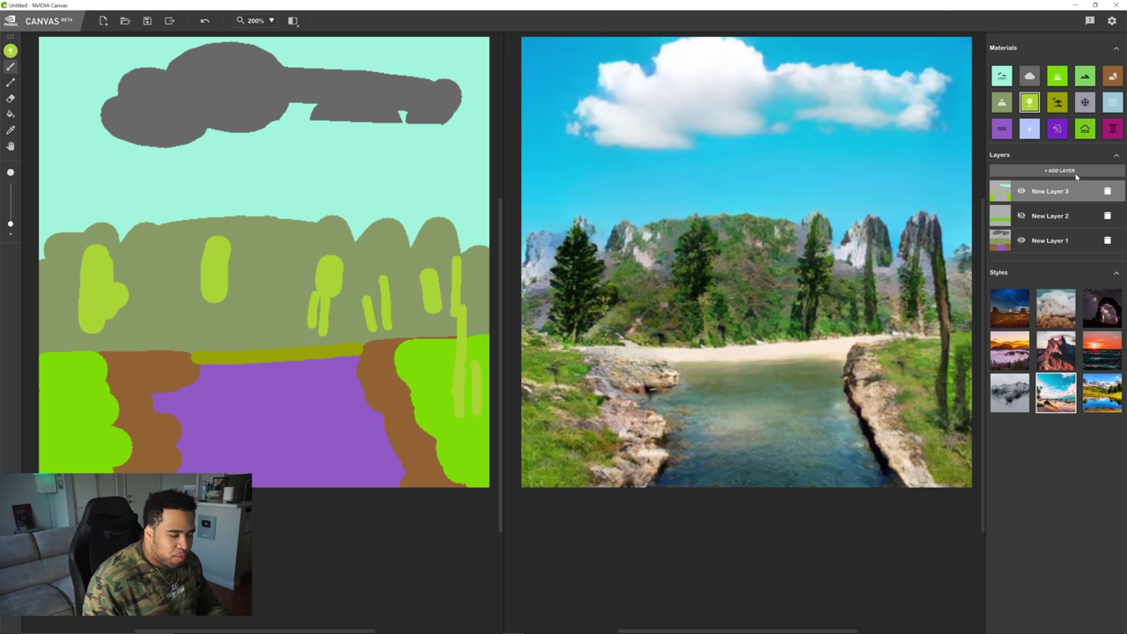
pyautogui.click(1086, 79)
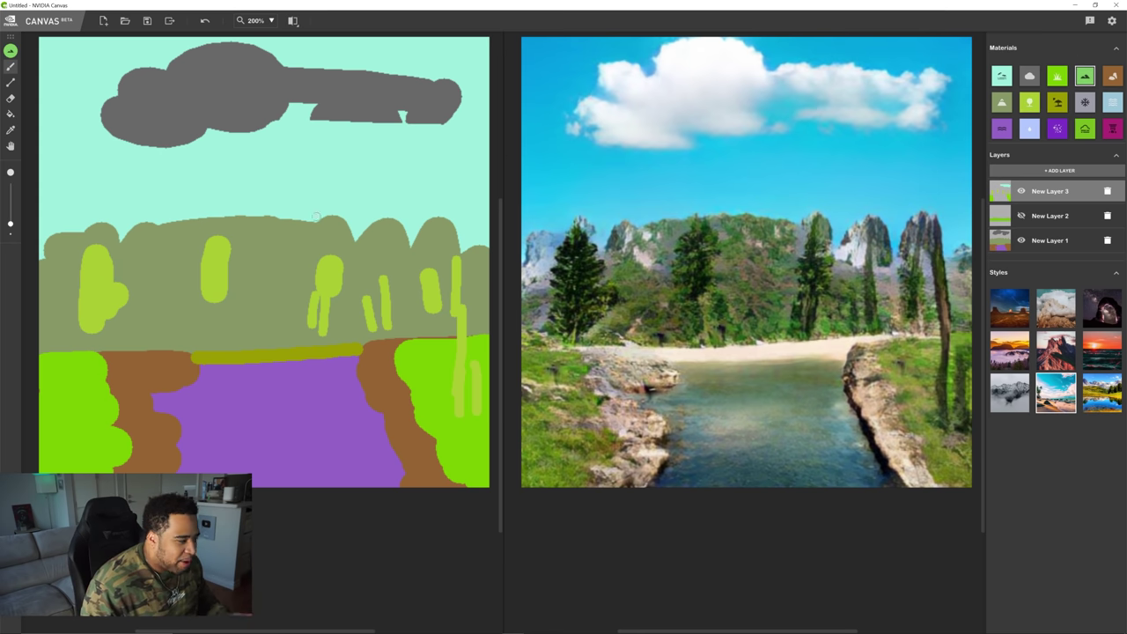
# Paint a green band along the hilltops and apply the first, darker deep-blue style
pyautogui.moveTo(71, 225)
pyautogui.mouseDown()
pyautogui.moveTo(48, 245)
pyautogui.moveTo(90, 221)
pyautogui.moveTo(135, 232)
pyautogui.moveTo(162, 218)
pyautogui.moveTo(276, 212)
pyautogui.moveTo(431, 236)
pyautogui.moveTo(482, 231)
pyautogui.moveTo(460, 247)
pyautogui.moveTo(489, 231)
pyautogui.mouseUp()
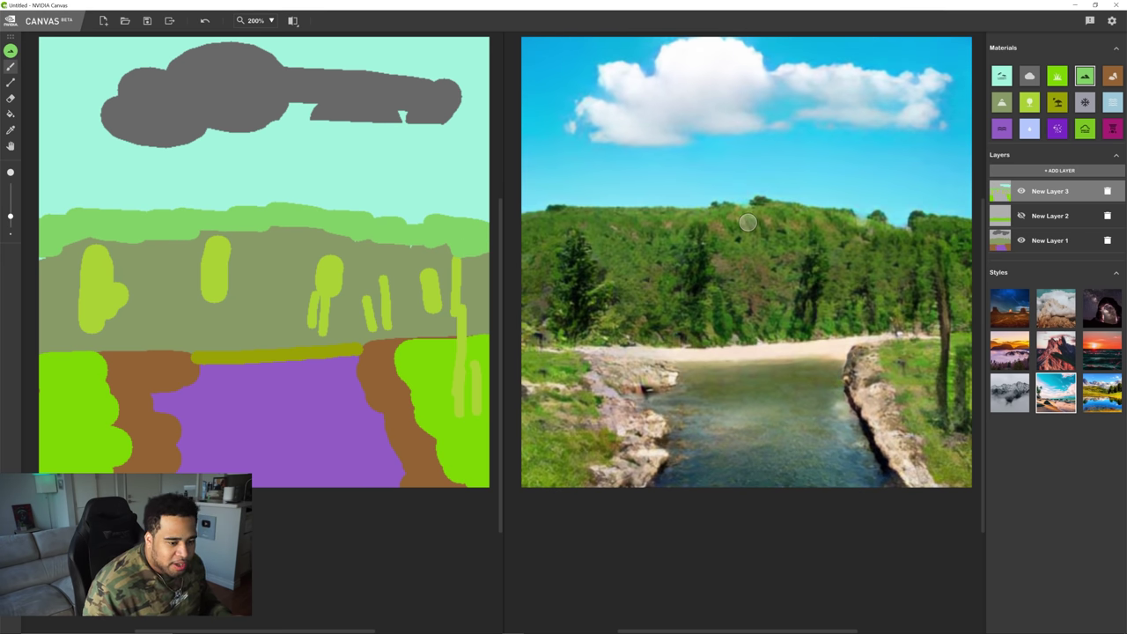
pyautogui.click(1002, 313)
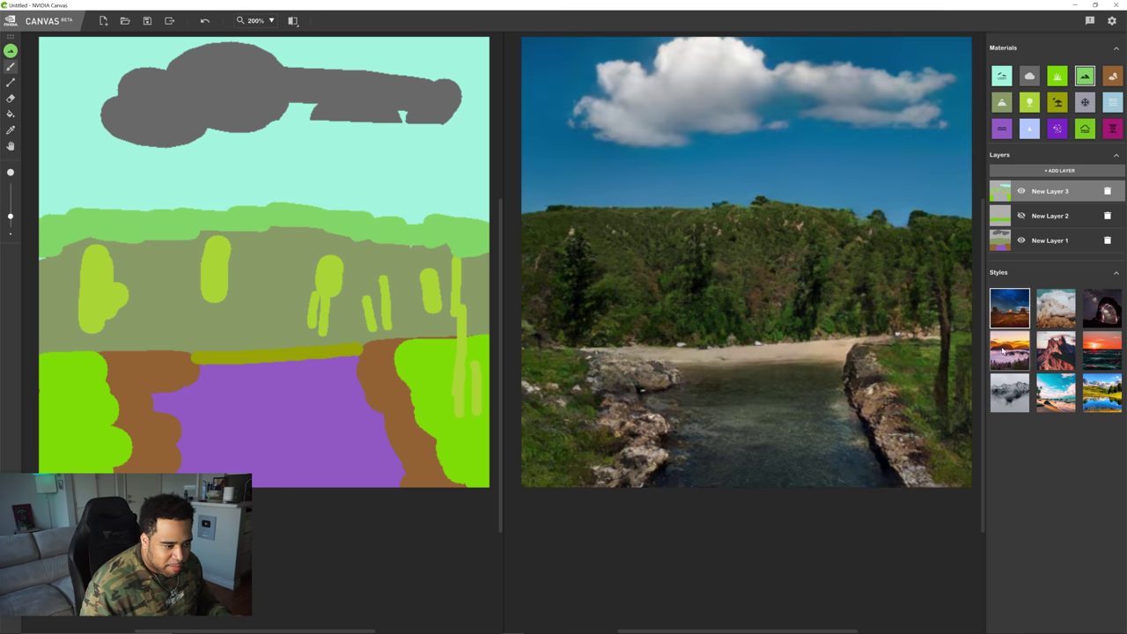
# Try the misty grey and brighter green styles, then discard the beach scene for a new image
pyautogui.click(1006, 381)
pyautogui.click(1037, 388)
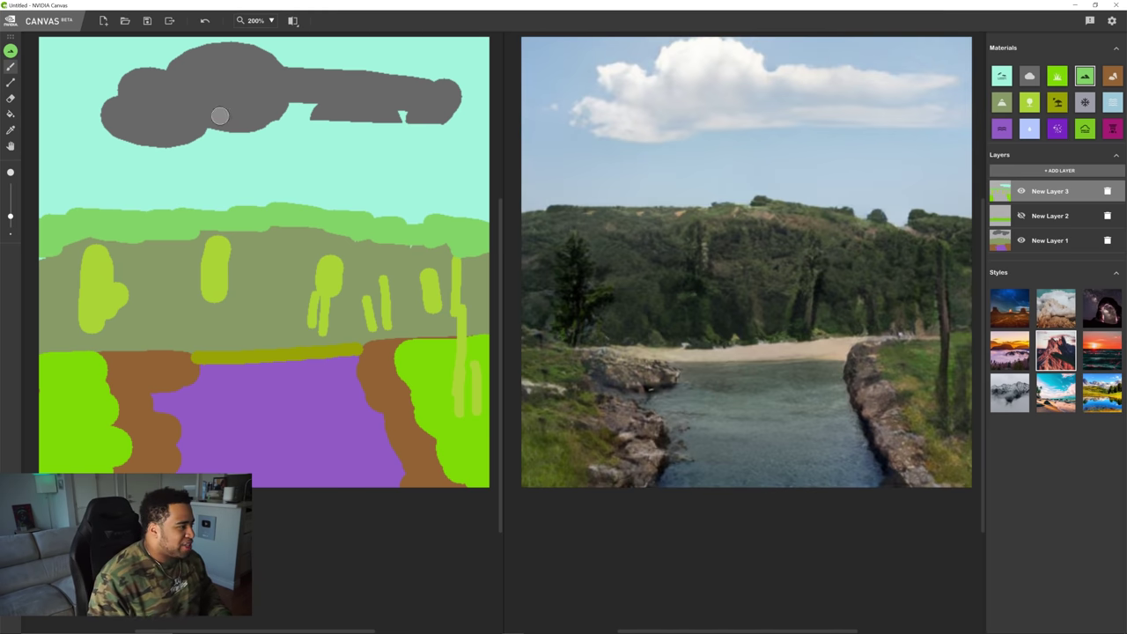
pyautogui.click(103, 20)
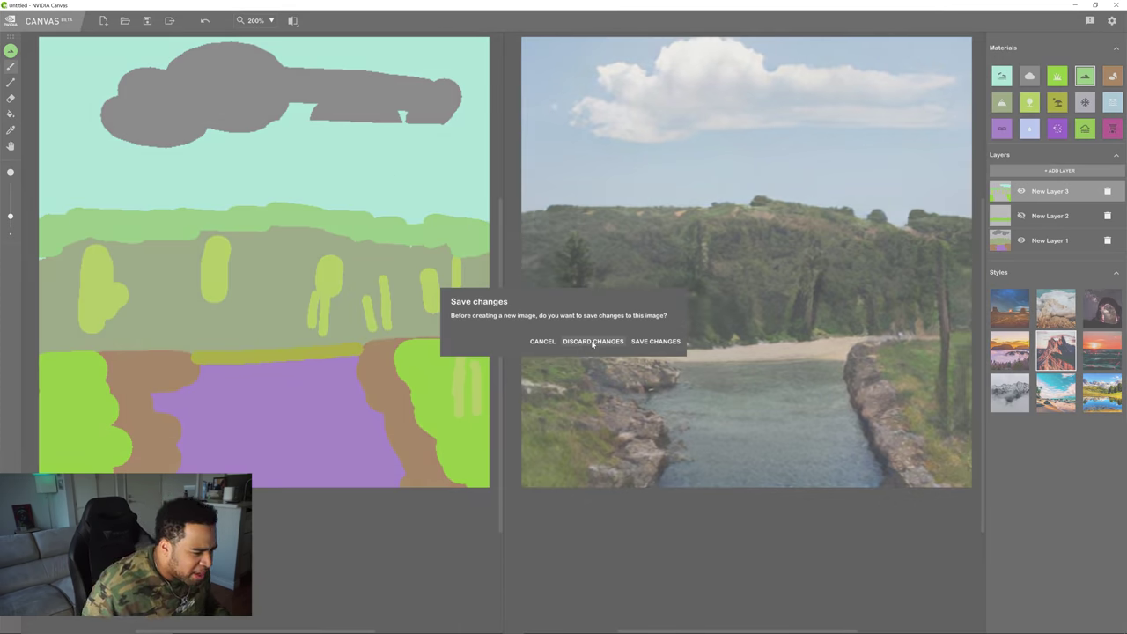
pyautogui.click(593, 341)
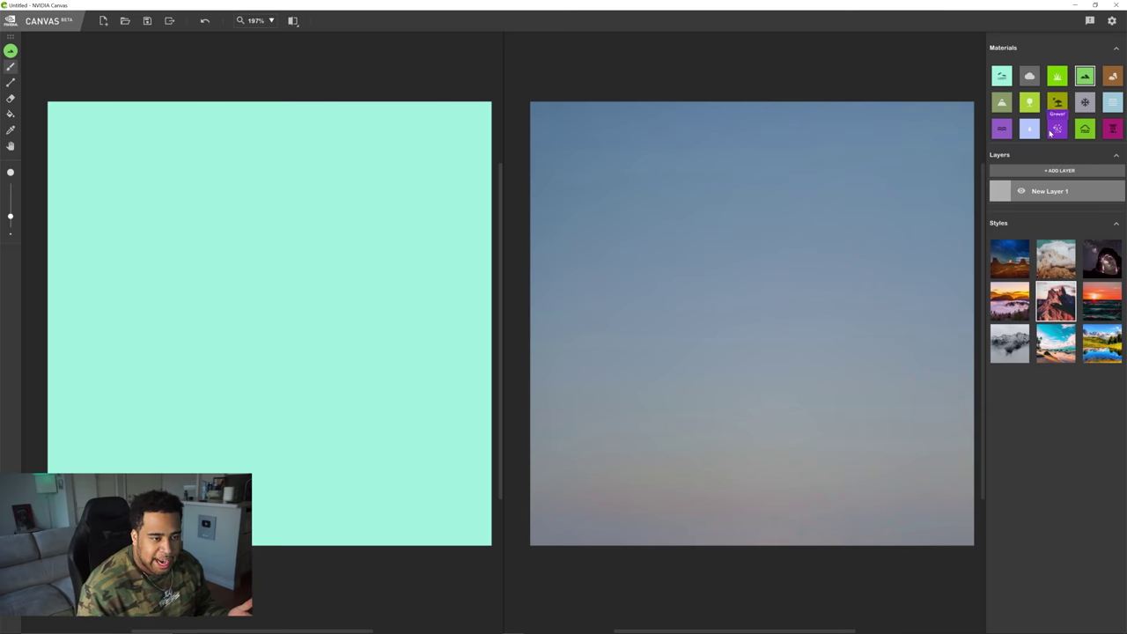
# With a larger Rock brush, paint two ledges facing each other across a central gap
pyautogui.click(1114, 76)
pyautogui.moveTo(10, 218); pyautogui.dragTo(10, 206)
pyautogui.moveTo(486, 212); pyautogui.dragTo(352, 225)
pyautogui.moveTo(247, 234)
pyautogui.mouseDown()
pyautogui.moveTo(68, 219)
pyautogui.moveTo(118, 244)
pyautogui.moveTo(196, 233)
pyautogui.moveTo(108, 244)
pyautogui.moveTo(133, 224)
pyautogui.mouseUp()
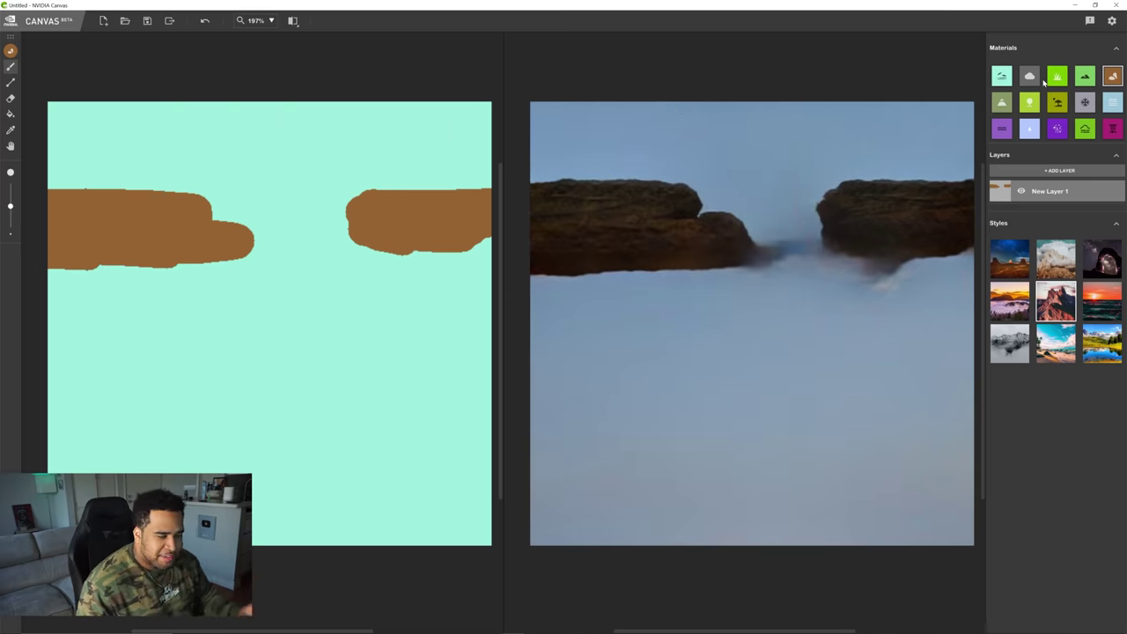
# Paint a row of Cloud strokes across the top of the image
pyautogui.click(1002, 76)
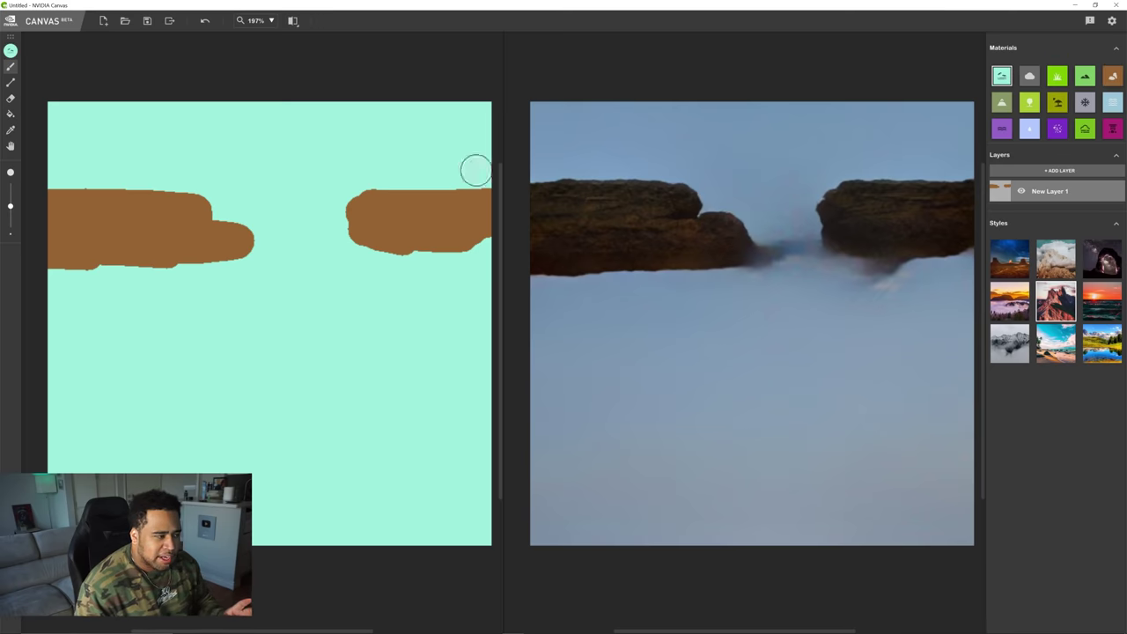
pyautogui.click(1030, 75)
pyautogui.moveTo(65, 135); pyautogui.dragTo(255, 141)
pyautogui.moveTo(296, 137); pyautogui.dragTo(396, 137)
pyautogui.moveTo(445, 147); pyautogui.dragTo(480, 147)
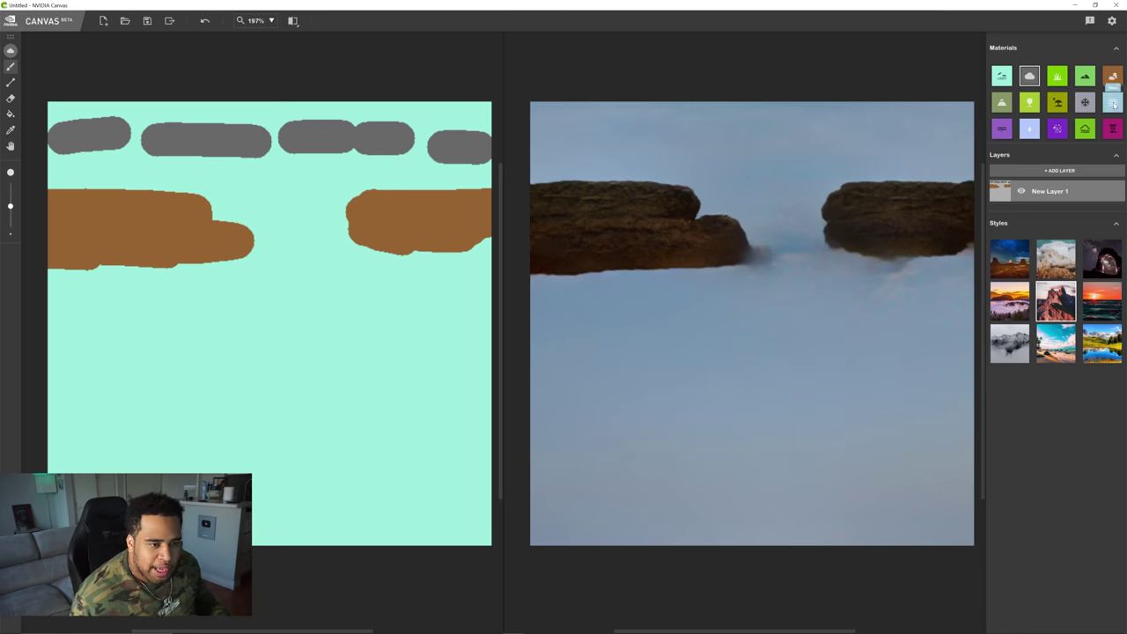
# Paint a Waterfall stroke down between the rock ledges, widening it toward the bottom
pyautogui.click(1029, 129)
pyautogui.moveTo(226, 207)
pyautogui.mouseDown()
pyautogui.moveTo(240, 354)
pyautogui.moveTo(241, 240)
pyautogui.moveTo(262, 214)
pyautogui.moveTo(281, 267)
pyautogui.moveTo(320, 262)
pyautogui.moveTo(333, 275)
pyautogui.moveTo(271, 371)
pyautogui.moveTo(260, 533)
pyautogui.mouseUp()
pyautogui.moveTo(297, 470)
pyautogui.mouseDown()
pyautogui.moveTo(253, 383)
pyautogui.moveTo(269, 577)
pyautogui.mouseUp()
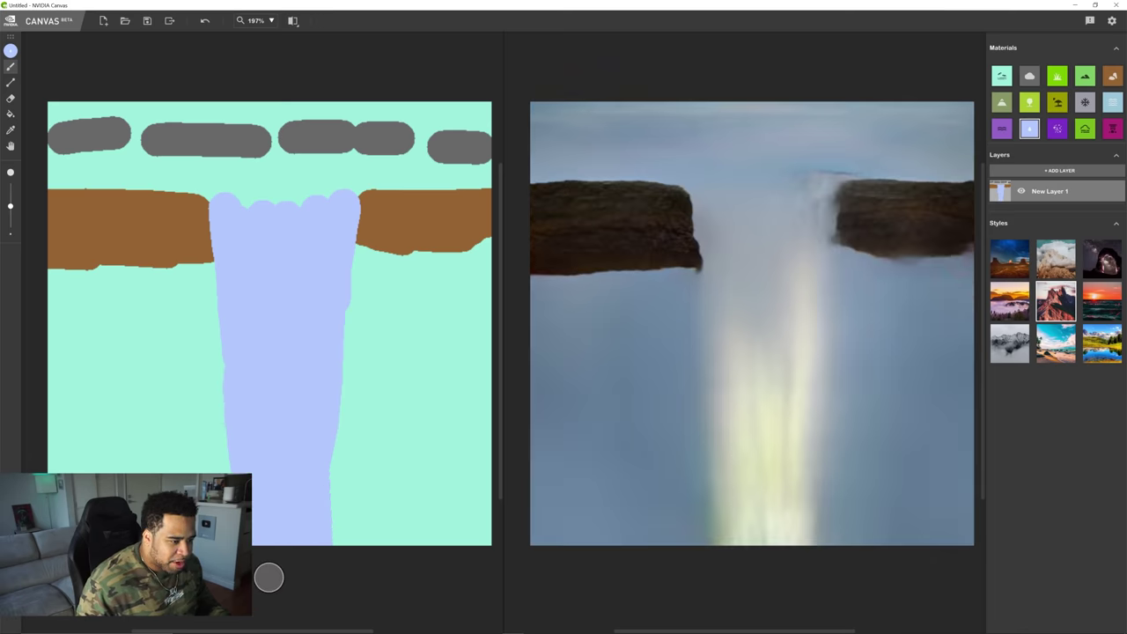
pyautogui.moveTo(340, 238); pyautogui.dragTo(322, 541)
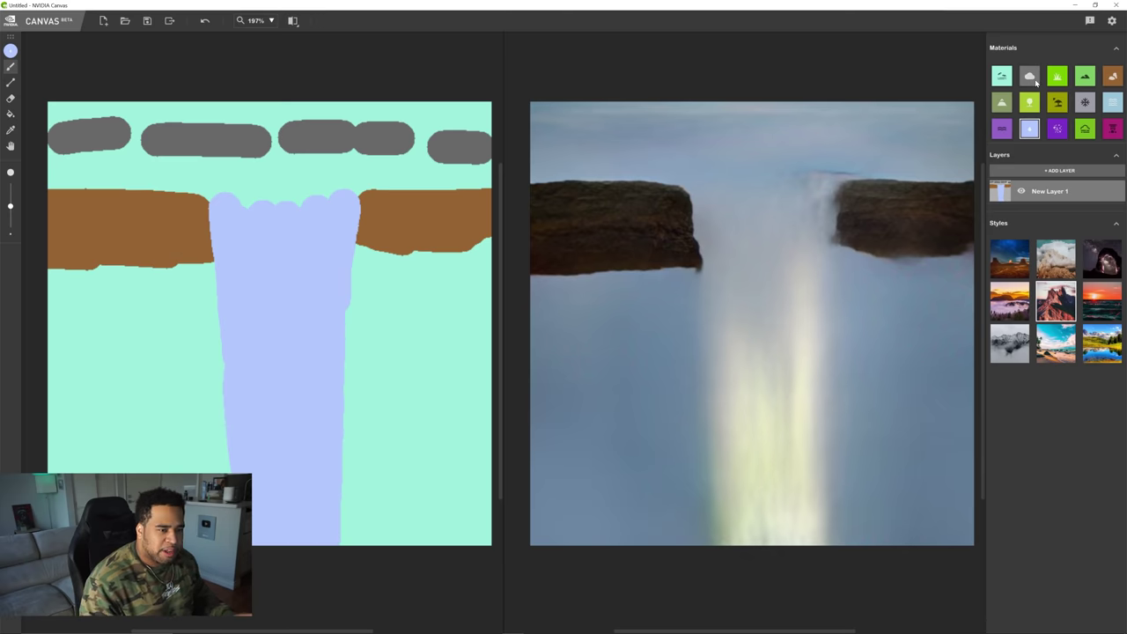
# Paint rock columns down the left and right sides beneath the ledges
pyautogui.click(1115, 76)
pyautogui.moveTo(176, 270)
pyautogui.mouseDown()
pyautogui.moveTo(129, 276)
pyautogui.moveTo(184, 244)
pyautogui.moveTo(211, 465)
pyautogui.moveTo(176, 313)
pyautogui.moveTo(113, 385)
pyautogui.moveTo(156, 309)
pyautogui.moveTo(122, 343)
pyautogui.moveTo(70, 458)
pyautogui.mouseUp()
pyautogui.moveTo(362, 206); pyautogui.dragTo(359, 545)
pyautogui.moveTo(483, 537)
pyautogui.mouseDown()
pyautogui.moveTo(491, 220)
pyautogui.moveTo(465, 396)
pyautogui.moveTo(444, 321)
pyautogui.moveTo(438, 576)
pyautogui.moveTo(420, 338)
pyautogui.moveTo(394, 259)
pyautogui.moveTo(384, 299)
pyautogui.moveTo(429, 271)
pyautogui.mouseUp()
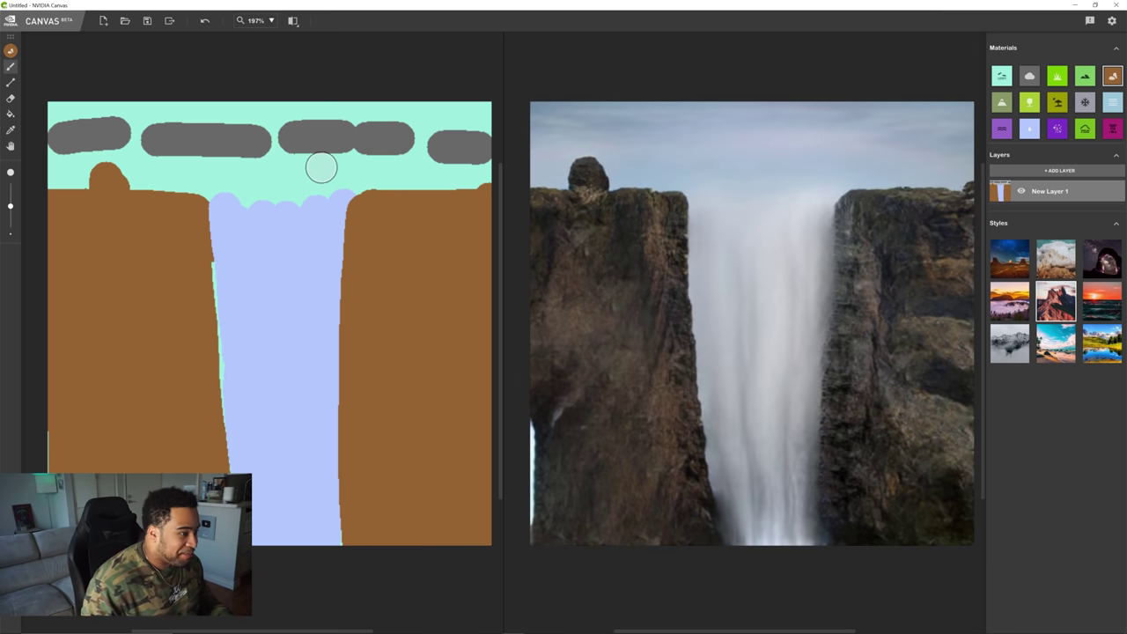
# Carve Sky notches into the tops of the left and right cliffs for jagged summits
pyautogui.click(1001, 76)
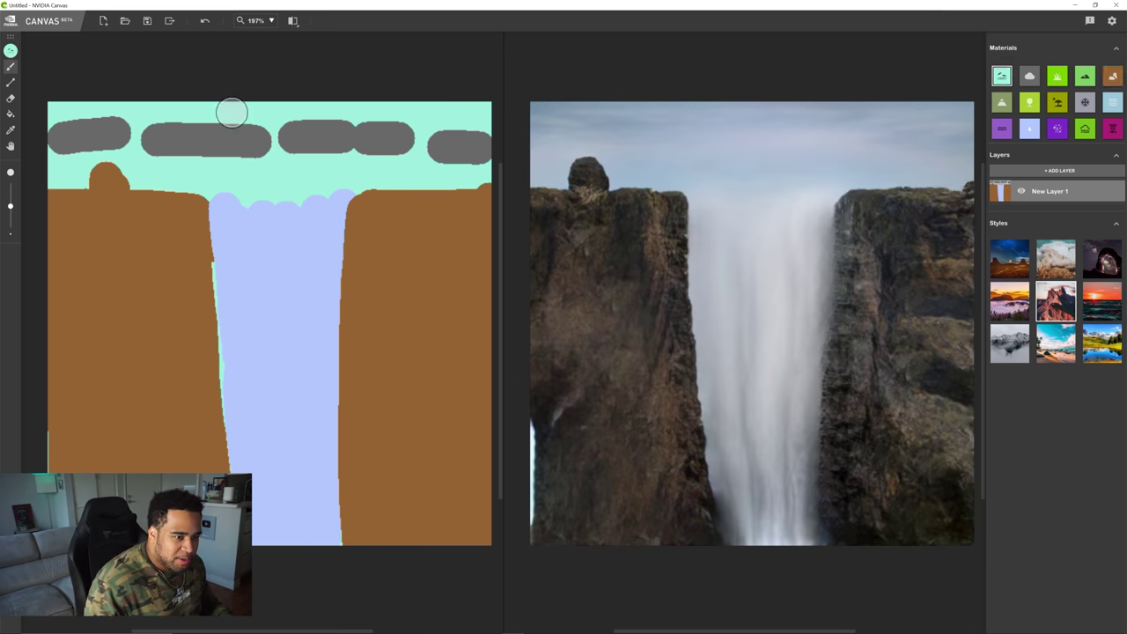
pyautogui.moveTo(118, 168)
pyautogui.mouseDown()
pyautogui.moveTo(96, 171)
pyautogui.moveTo(133, 171)
pyautogui.mouseUp()
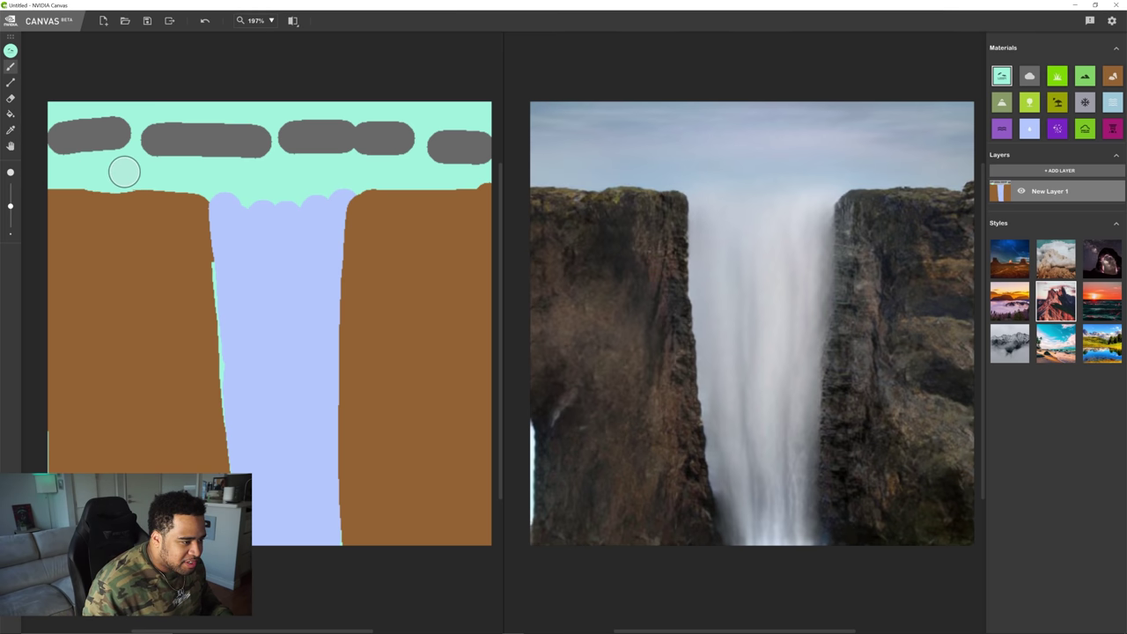
pyautogui.moveTo(50, 179)
pyautogui.mouseDown()
pyautogui.moveTo(81, 183)
pyautogui.moveTo(90, 220)
pyautogui.moveTo(114, 216)
pyautogui.moveTo(104, 194)
pyautogui.moveTo(146, 188)
pyautogui.mouseUp()
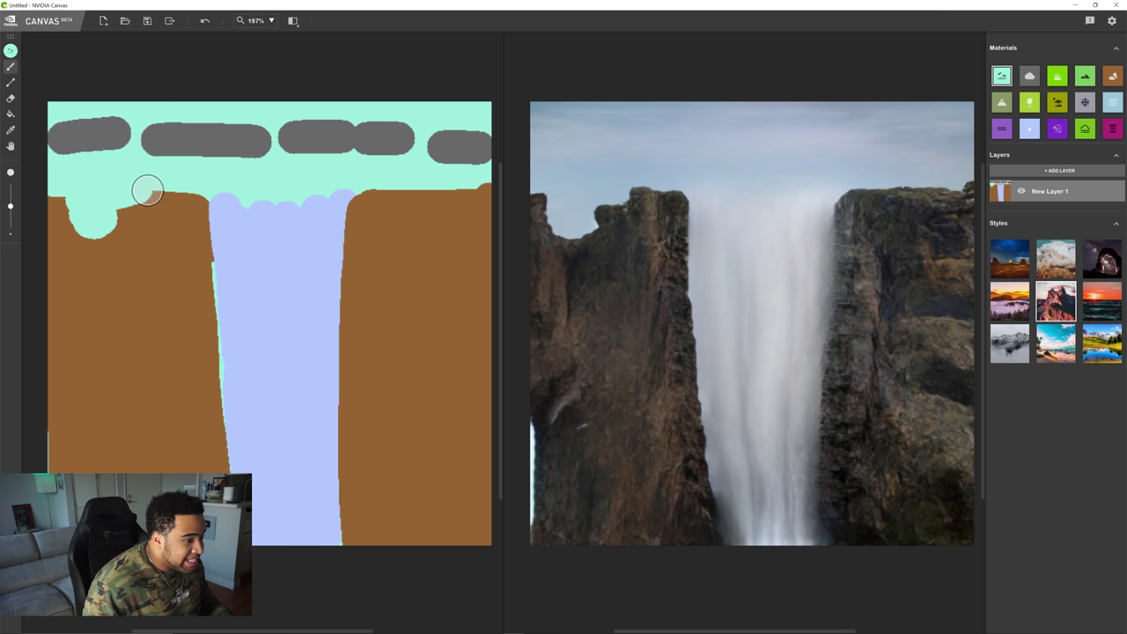
pyautogui.moveTo(458, 183); pyautogui.dragTo(488, 202)
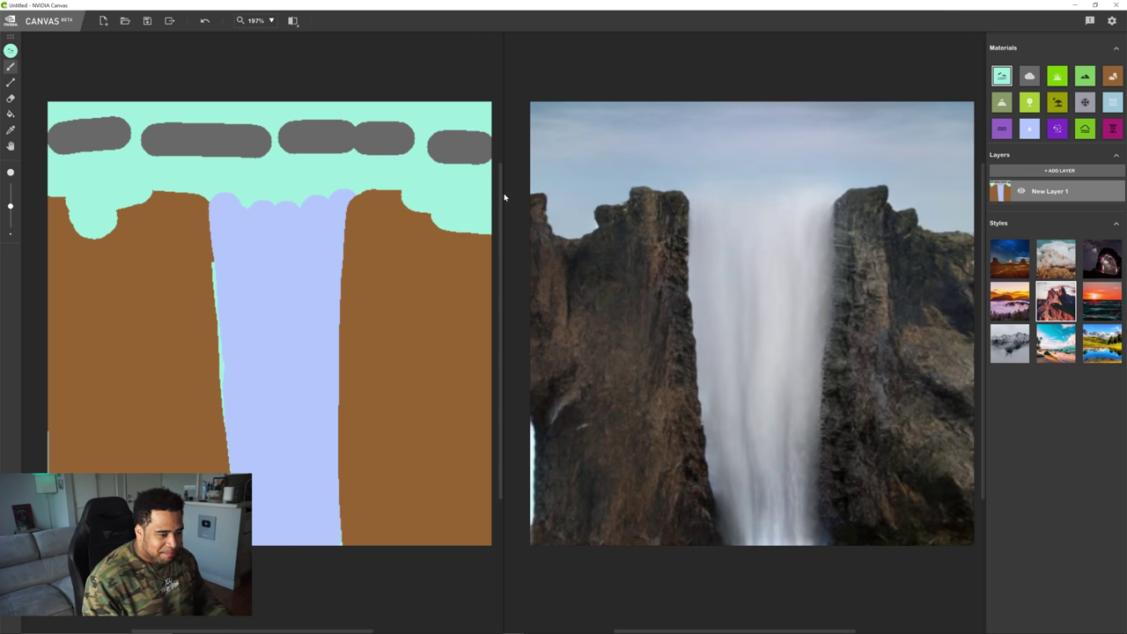
# Paint a band of Water along the bottom of the canvas, raising it toward the cliffs
pyautogui.click(1113, 103)
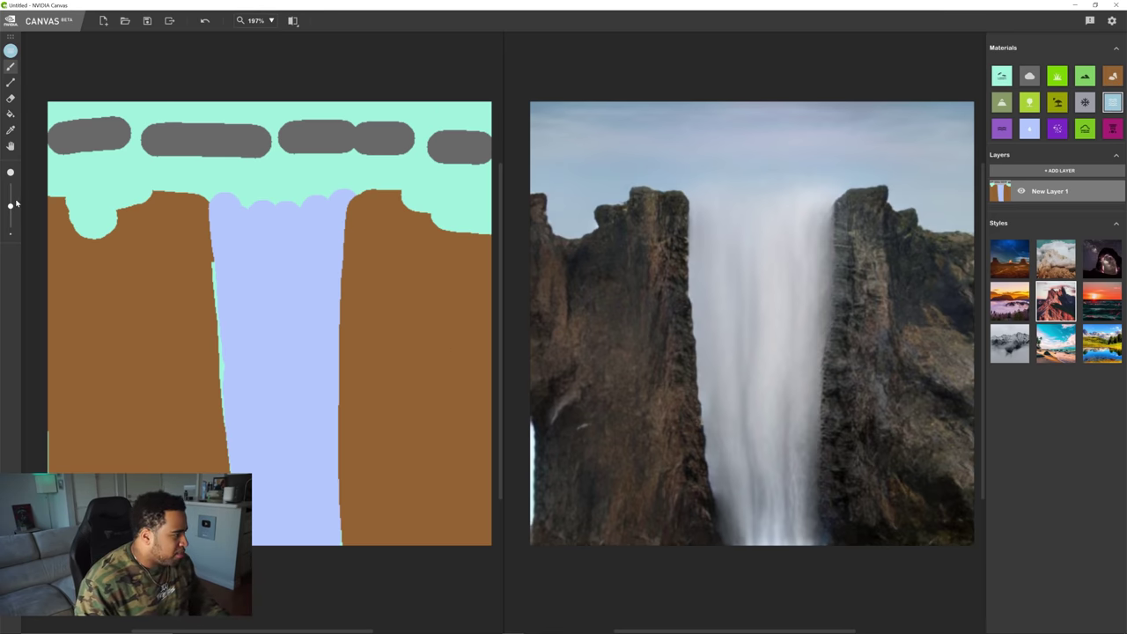
pyautogui.moveTo(453, 569)
pyautogui.mouseDown()
pyautogui.moveTo(260, 520)
pyautogui.moveTo(511, 493)
pyautogui.mouseUp()
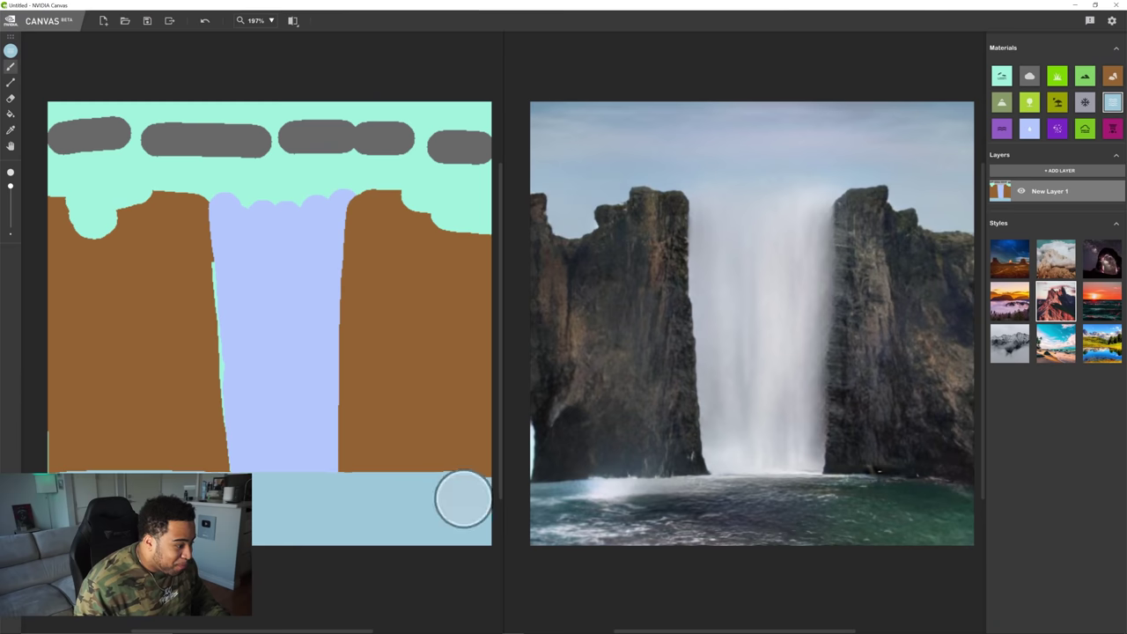
pyautogui.moveTo(463, 496); pyautogui.dragTo(115, 480)
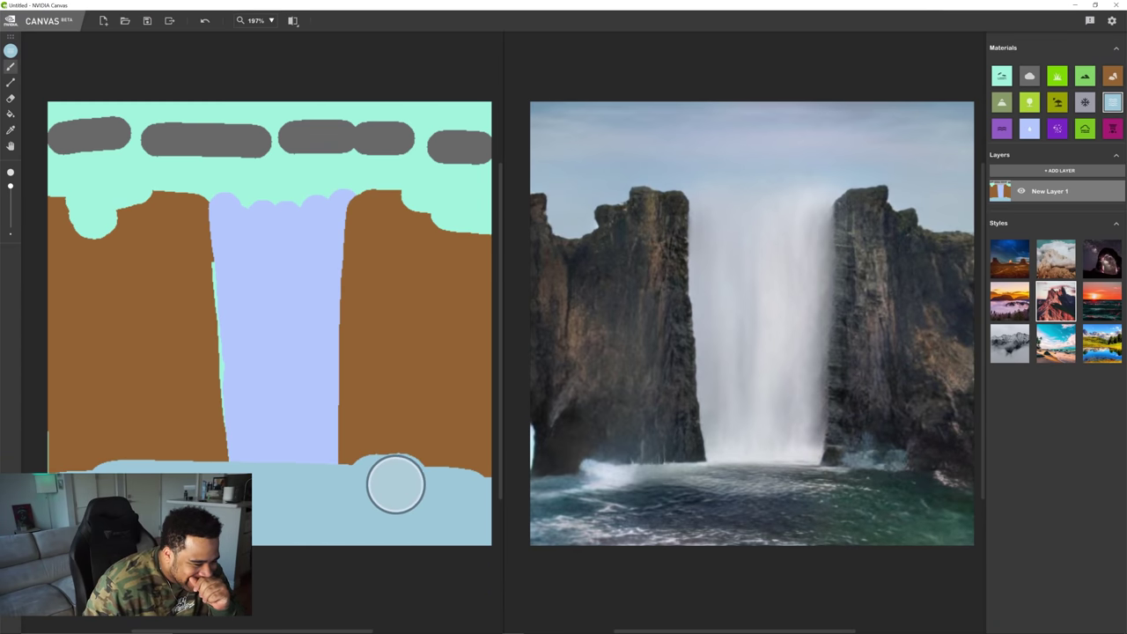
# With a smaller brush, undo stray water bumps and touch up the left and right waterline
pyautogui.moveTo(11, 186); pyautogui.dragTo(10, 201)
pyautogui.click(429, 456)
pyautogui.click(102, 449)
pyautogui.hotkey('ctrl', 'z')
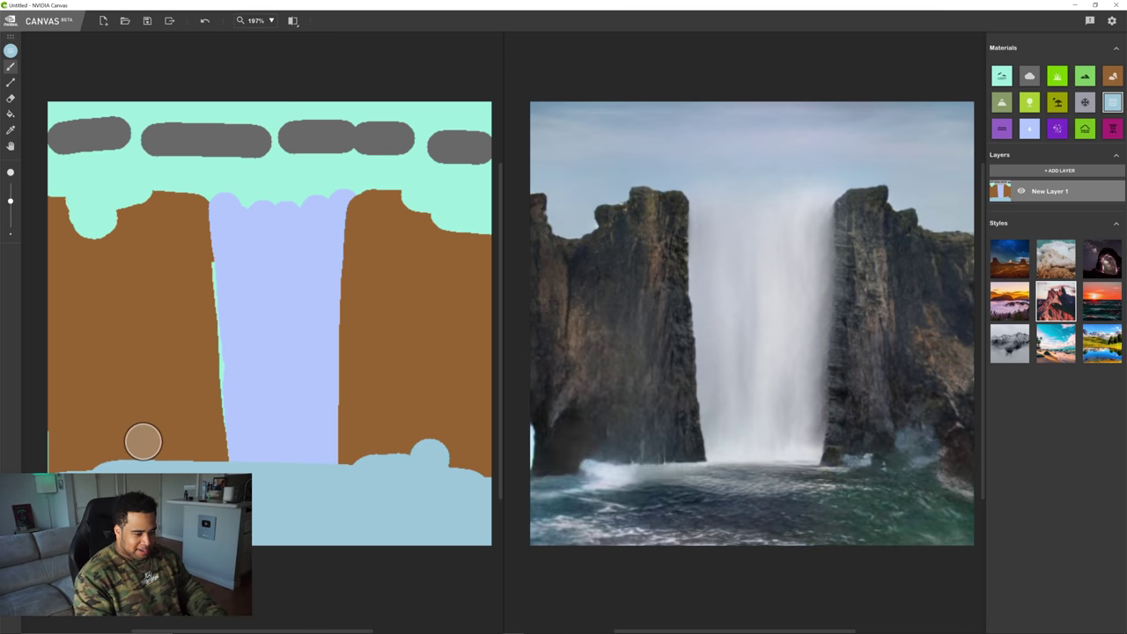
pyautogui.hotkey('ctrl', 'z')
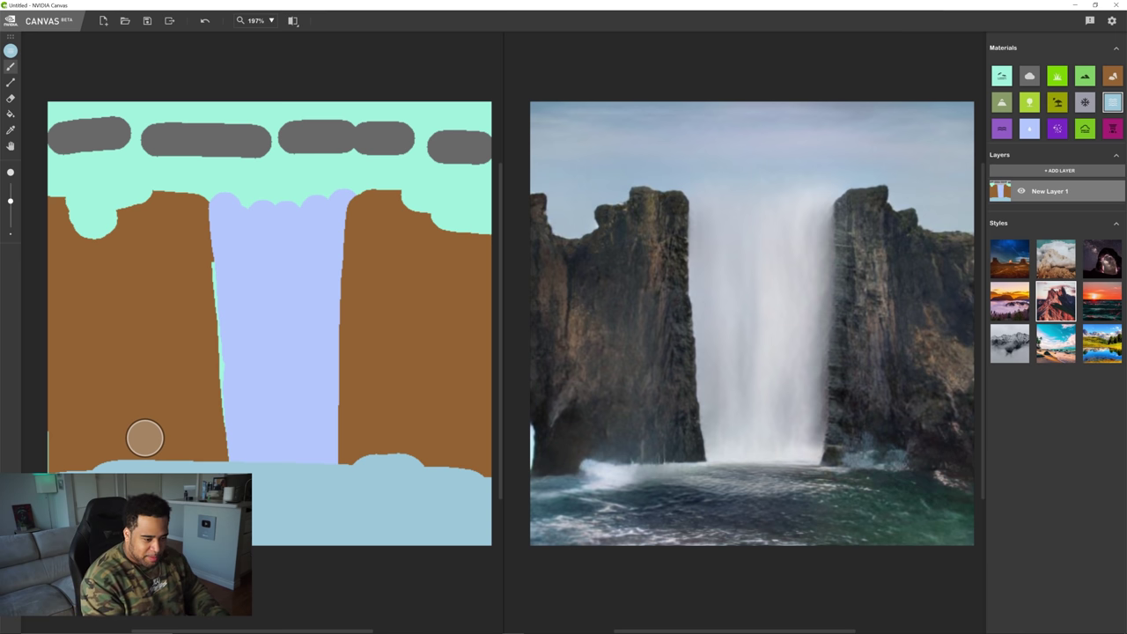
pyautogui.hotkey('ctrl', 'z')
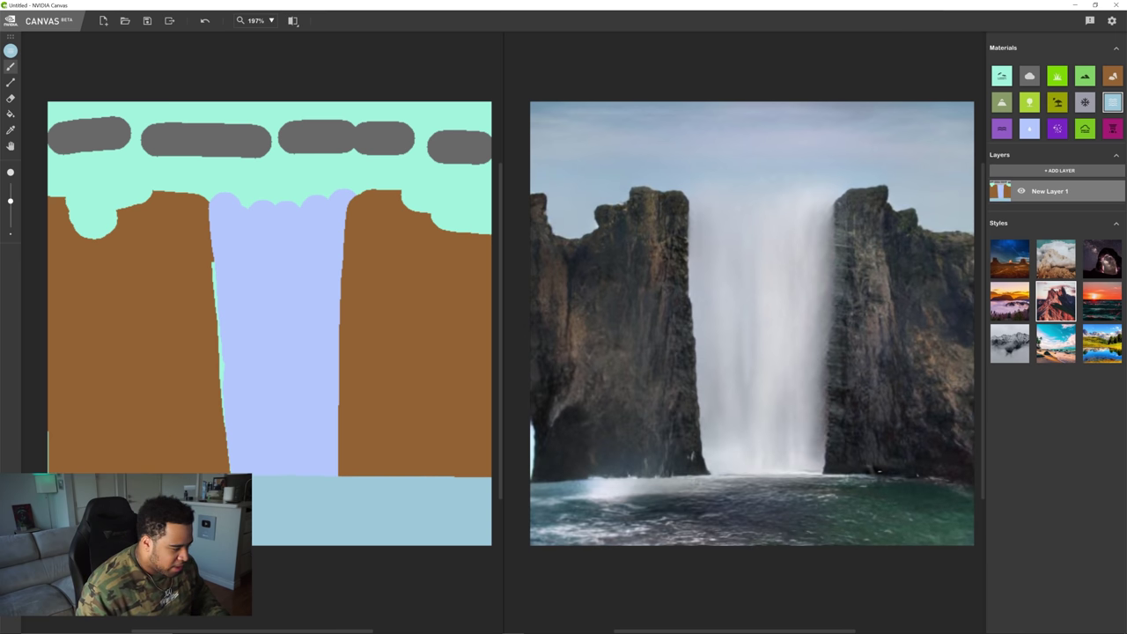
pyautogui.moveTo(80, 466); pyautogui.dragTo(138, 467)
pyautogui.moveTo(419, 486); pyautogui.dragTo(364, 484)
# Try sand patches in the water and at the bottom-right corner, then undo them
pyautogui.click(1057, 102)
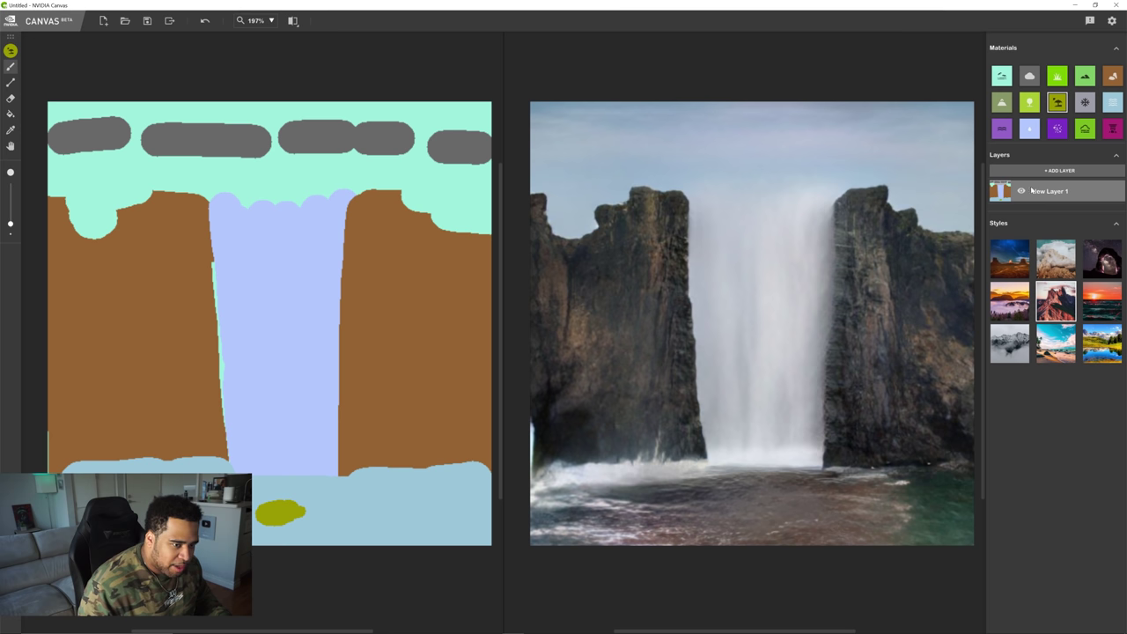
pyautogui.click(1060, 170)
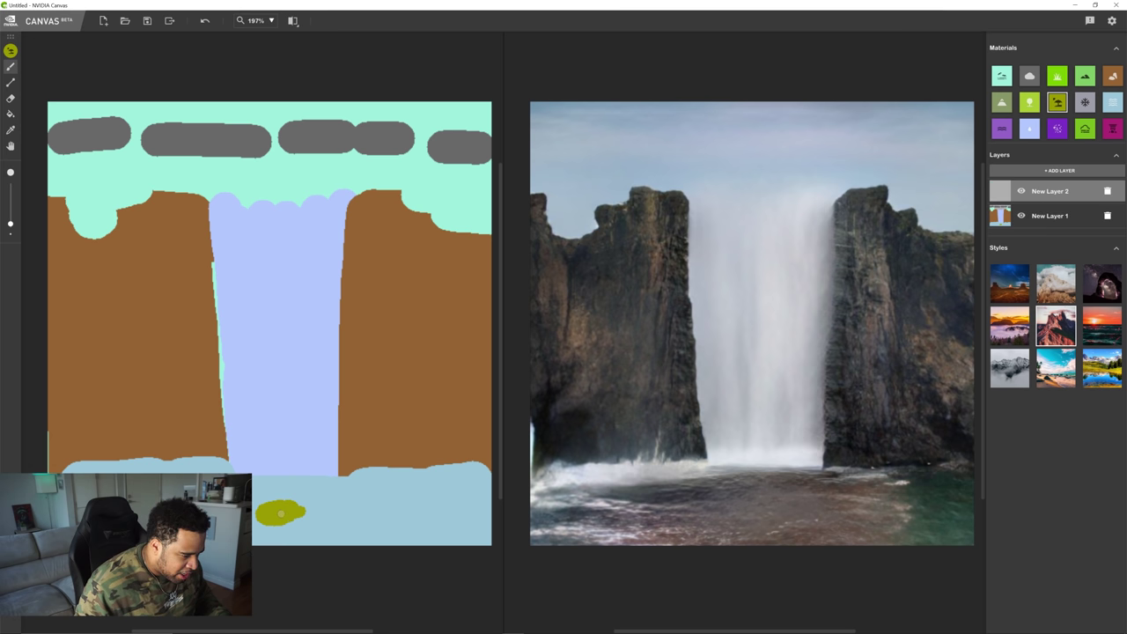
pyautogui.moveTo(308, 499); pyautogui.dragTo(320, 509)
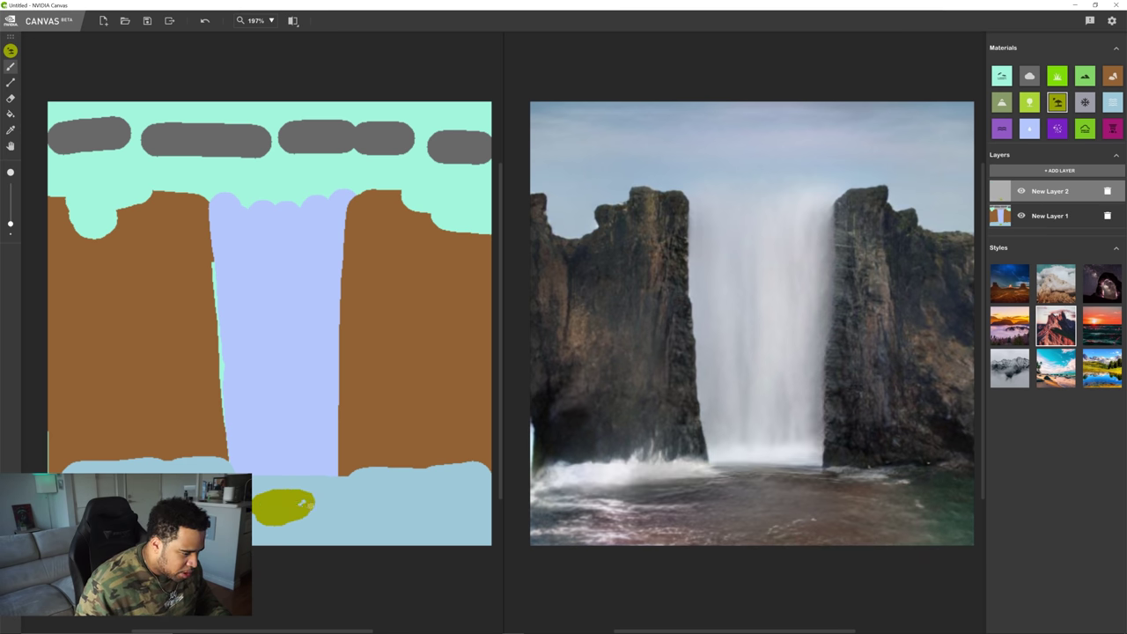
pyautogui.hotkey('ctrl', 'z')
pyautogui.hotkey('ctrl', 'z')
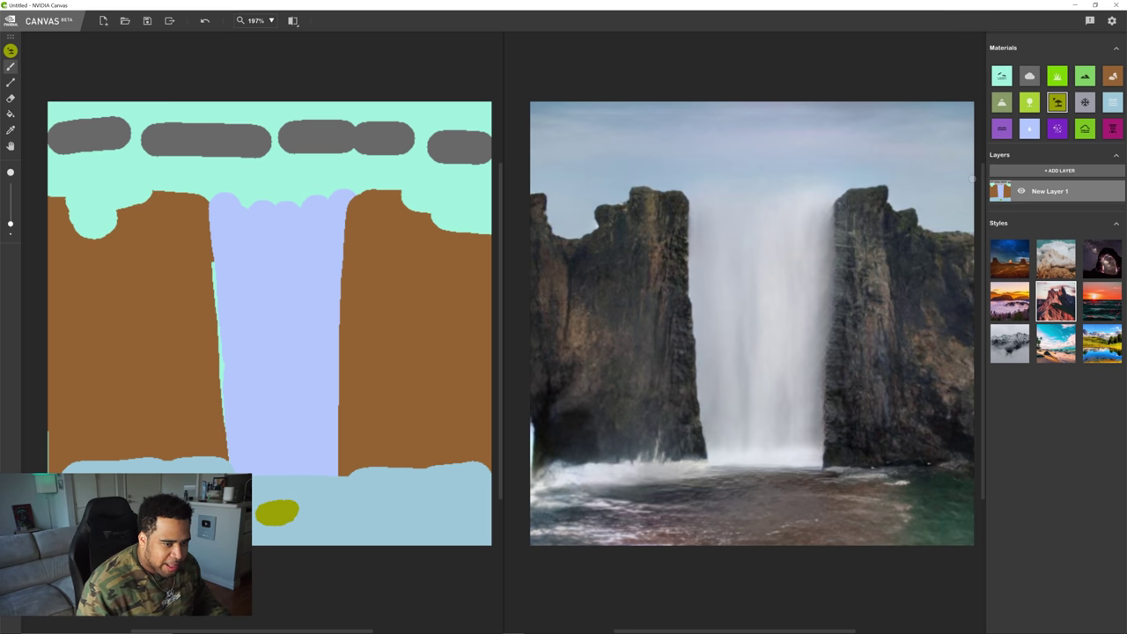
pyautogui.hotkey('ctrl', 'z')
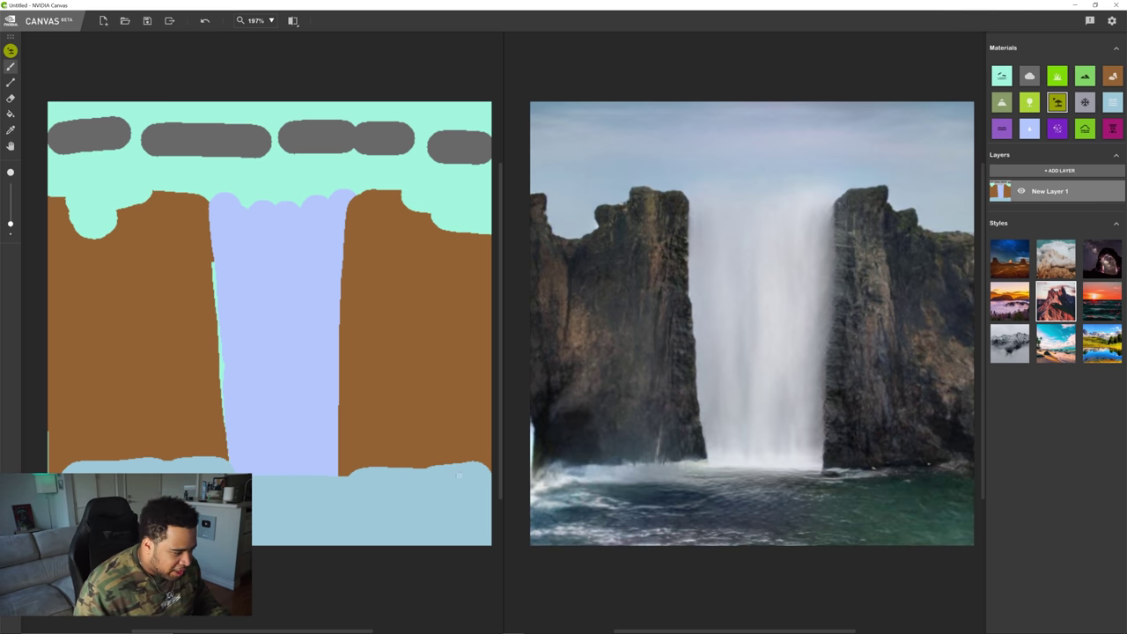
pyautogui.moveTo(467, 456)
pyautogui.mouseDown()
pyautogui.moveTo(480, 480)
pyautogui.moveTo(483, 556)
pyautogui.moveTo(472, 588)
pyautogui.mouseUp()
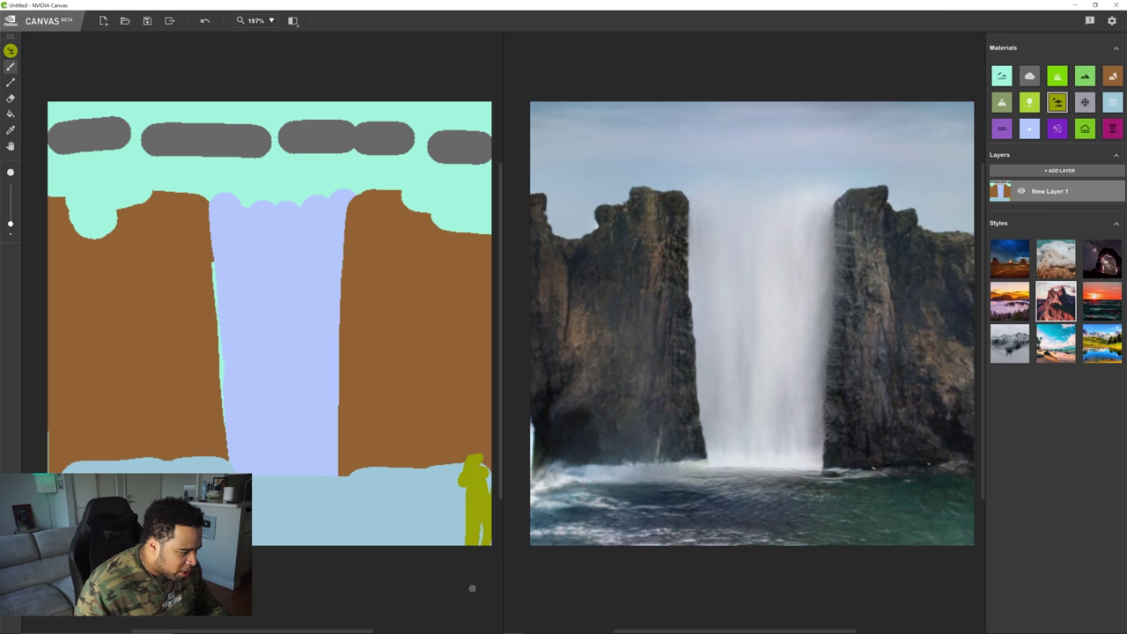
pyautogui.moveTo(462, 487); pyautogui.dragTo(458, 560)
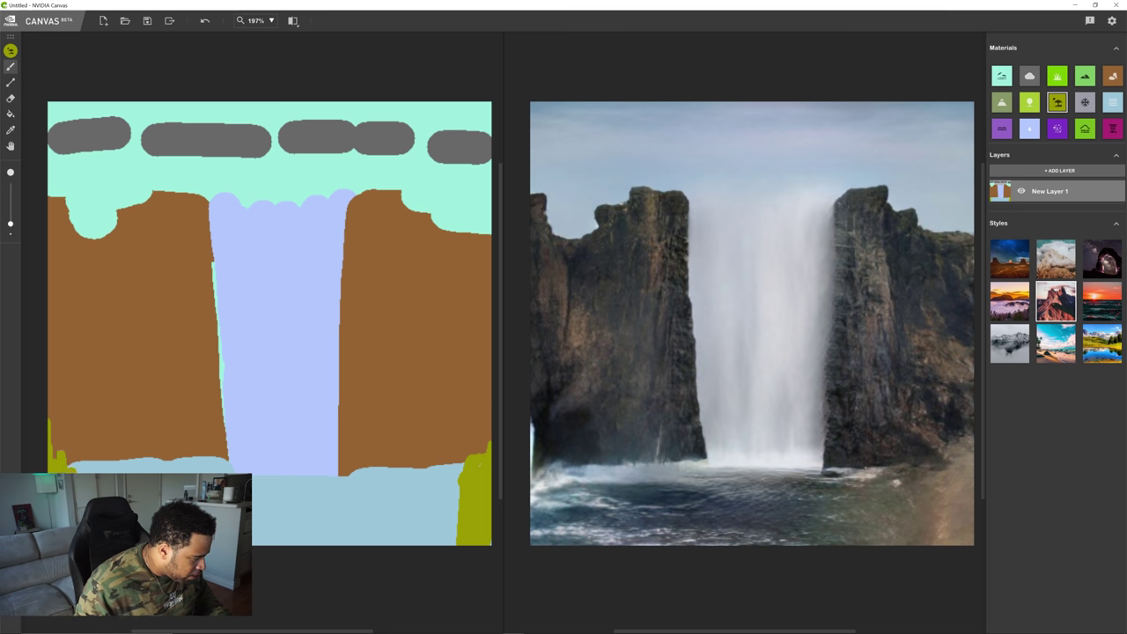
pyautogui.hotkey('ctrl', 'z')
pyautogui.hotkey('ctrl', 'z')
pyautogui.hotkey('ctrl', 'z')
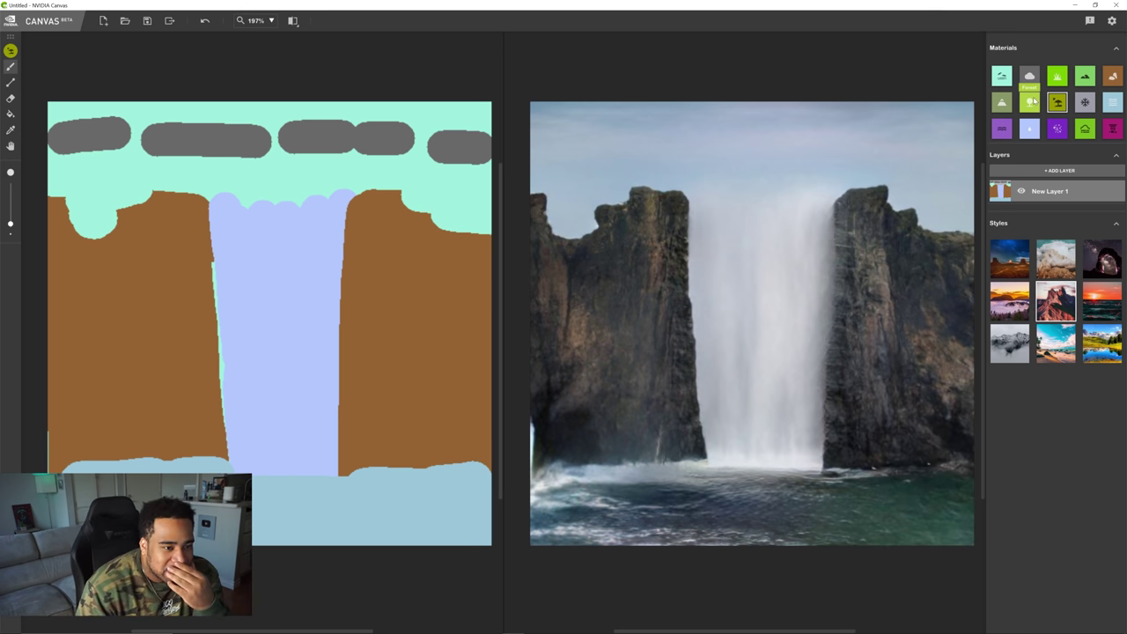
# Paint purple strips at both cliff bases, apply the dark blue style, and start a new image
pyautogui.click(1058, 130)
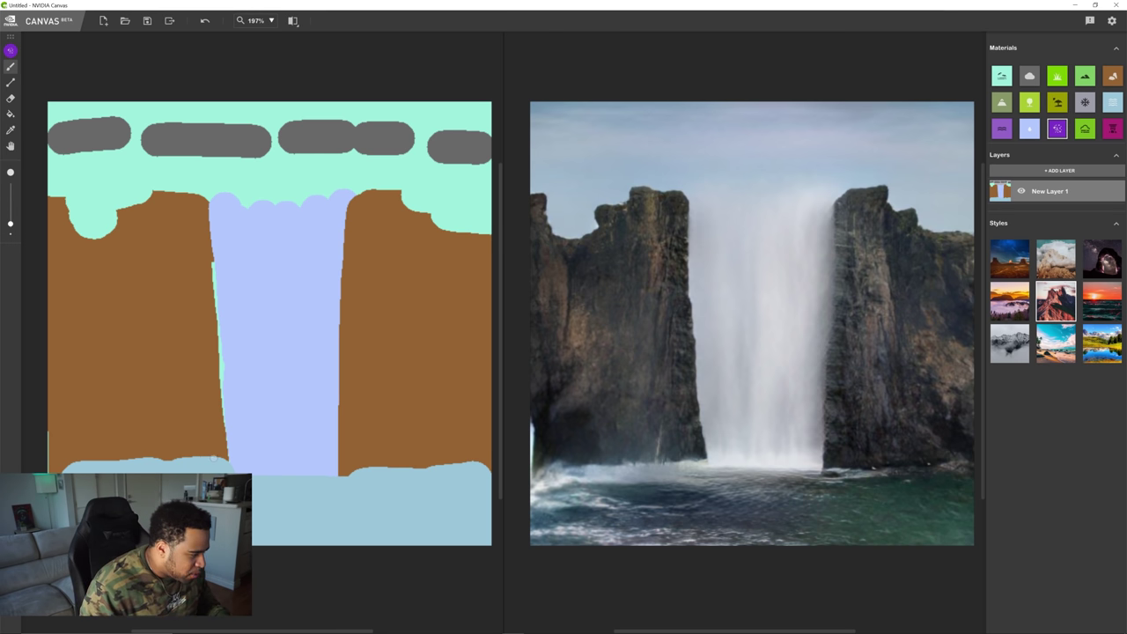
pyautogui.moveTo(160, 461); pyautogui.dragTo(72, 465)
pyautogui.moveTo(343, 474)
pyautogui.mouseDown()
pyautogui.moveTo(474, 467)
pyautogui.moveTo(370, 484)
pyautogui.mouseUp()
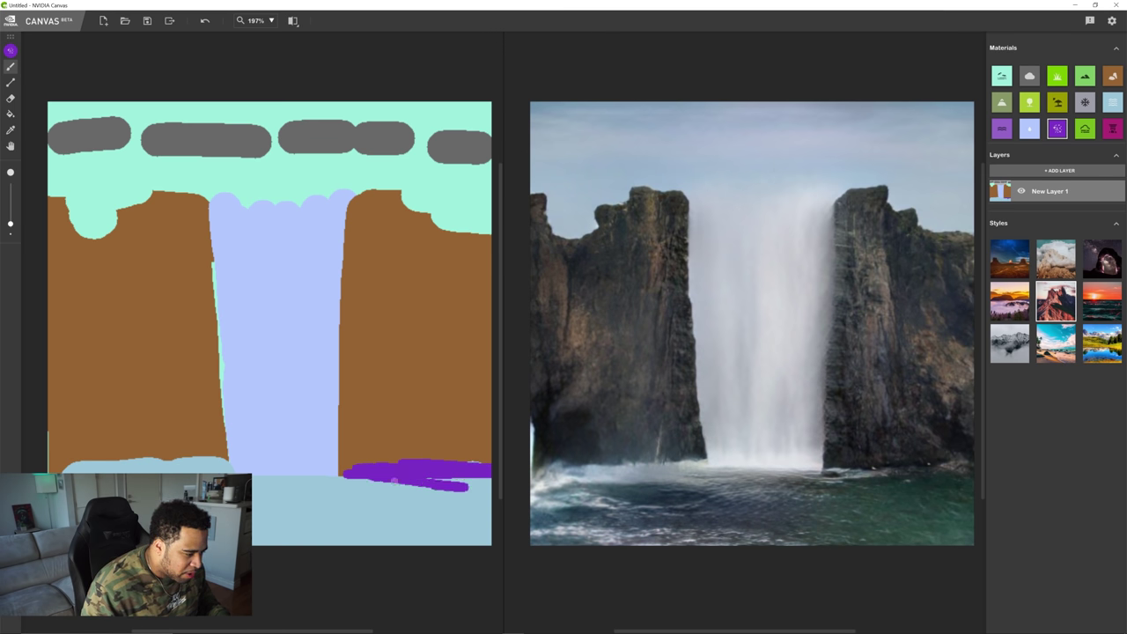
pyautogui.click(1010, 258)
pyautogui.click(1002, 75)
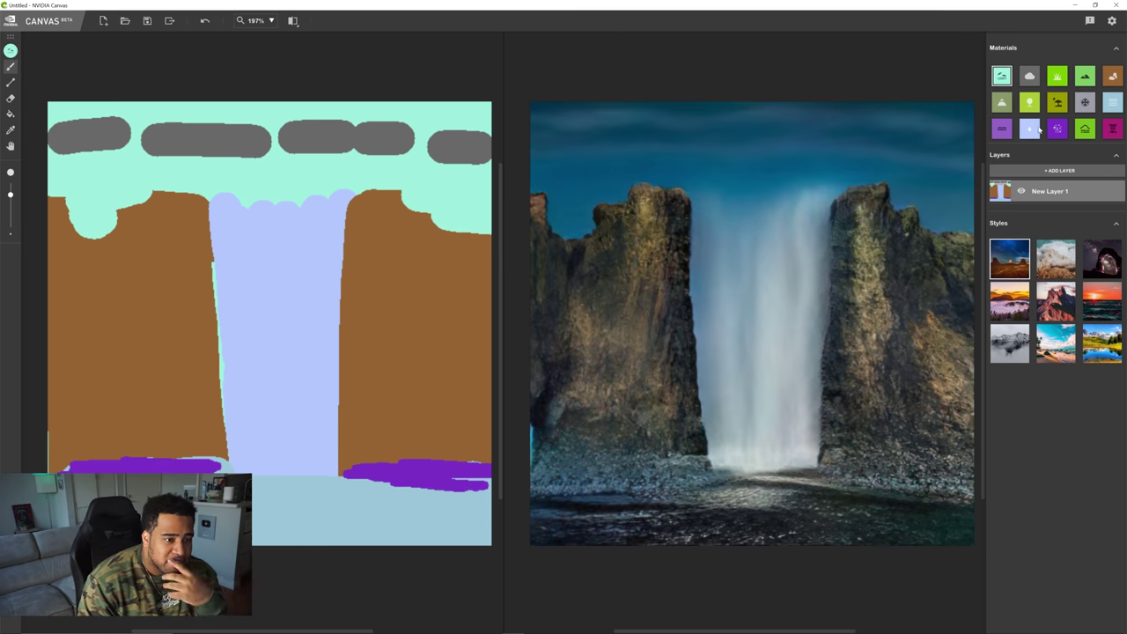
pyautogui.click(104, 21)
# Discard the waterfall painting, apply the pale grey cloudy style, and paint a mountain range
pyautogui.click(593, 342)
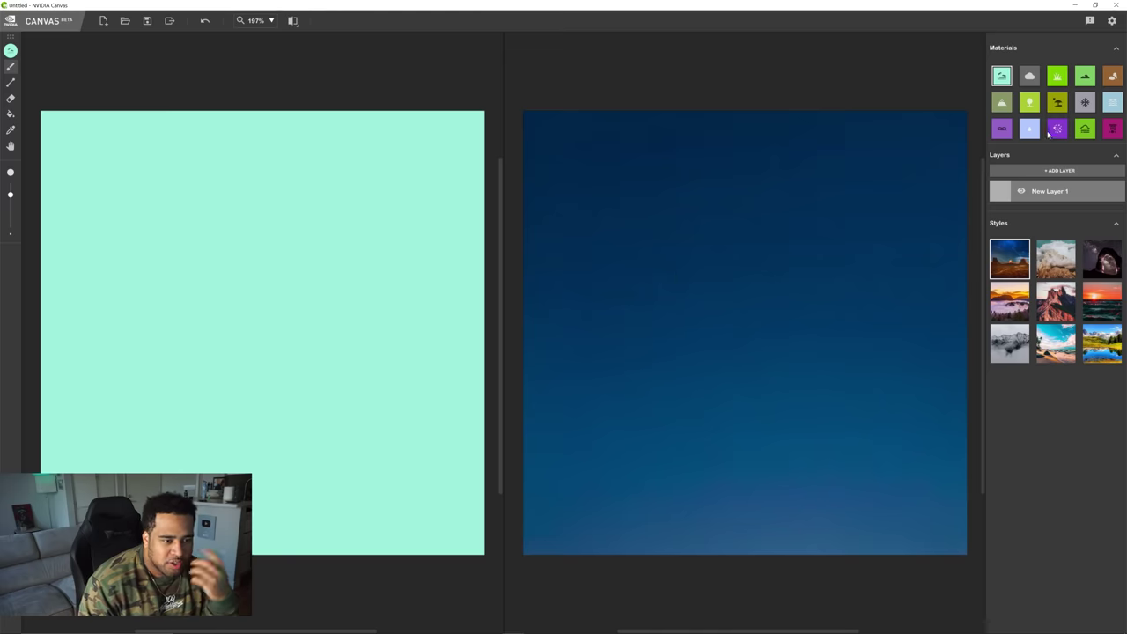
pyautogui.click(1005, 357)
pyautogui.click(1004, 103)
pyautogui.moveTo(48, 339)
pyautogui.mouseDown()
pyautogui.moveTo(82, 287)
pyautogui.moveTo(129, 312)
pyautogui.moveTo(202, 282)
pyautogui.moveTo(297, 296)
pyautogui.moveTo(364, 281)
pyautogui.moveTo(204, 249)
pyautogui.moveTo(234, 251)
pyautogui.moveTo(271, 319)
pyautogui.moveTo(334, 263)
pyautogui.moveTo(262, 240)
pyautogui.mouseUp()
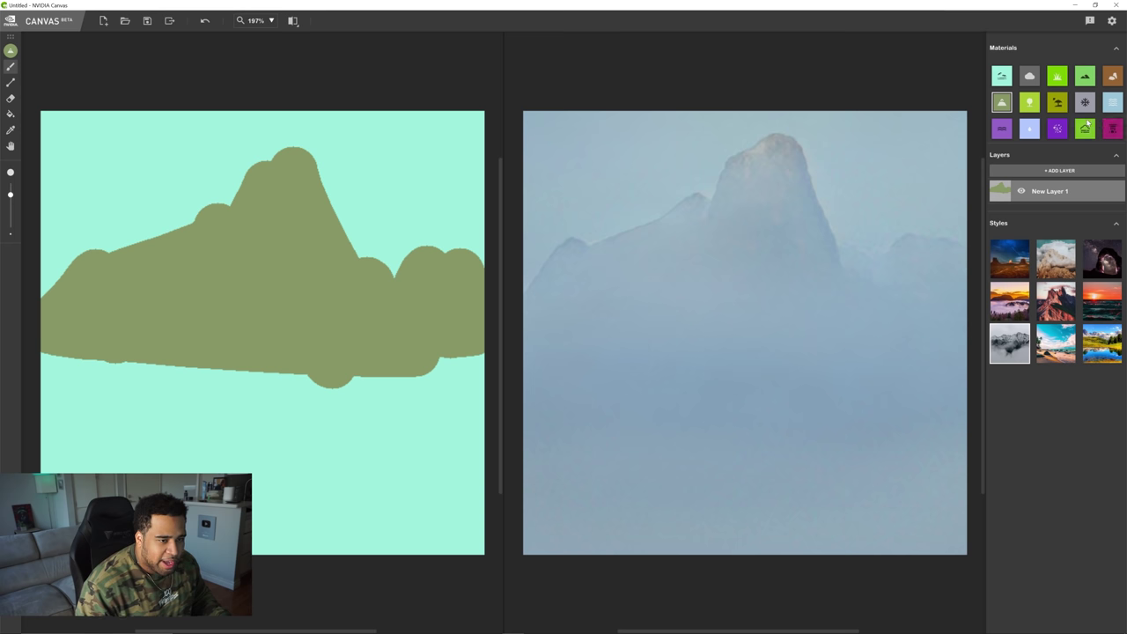
# Fill the lower half of the canvas with Snow beneath the mountains
pyautogui.click(1085, 102)
pyautogui.moveTo(53, 366)
pyautogui.mouseDown()
pyautogui.moveTo(88, 367)
pyautogui.moveTo(20, 450)
pyautogui.moveTo(377, 533)
pyautogui.mouseUp()
pyautogui.moveTo(224, 410)
pyautogui.mouseDown()
pyautogui.moveTo(559, 402)
pyautogui.moveTo(479, 376)
pyautogui.moveTo(278, 486)
pyautogui.moveTo(462, 538)
pyautogui.moveTo(503, 463)
pyautogui.mouseUp()
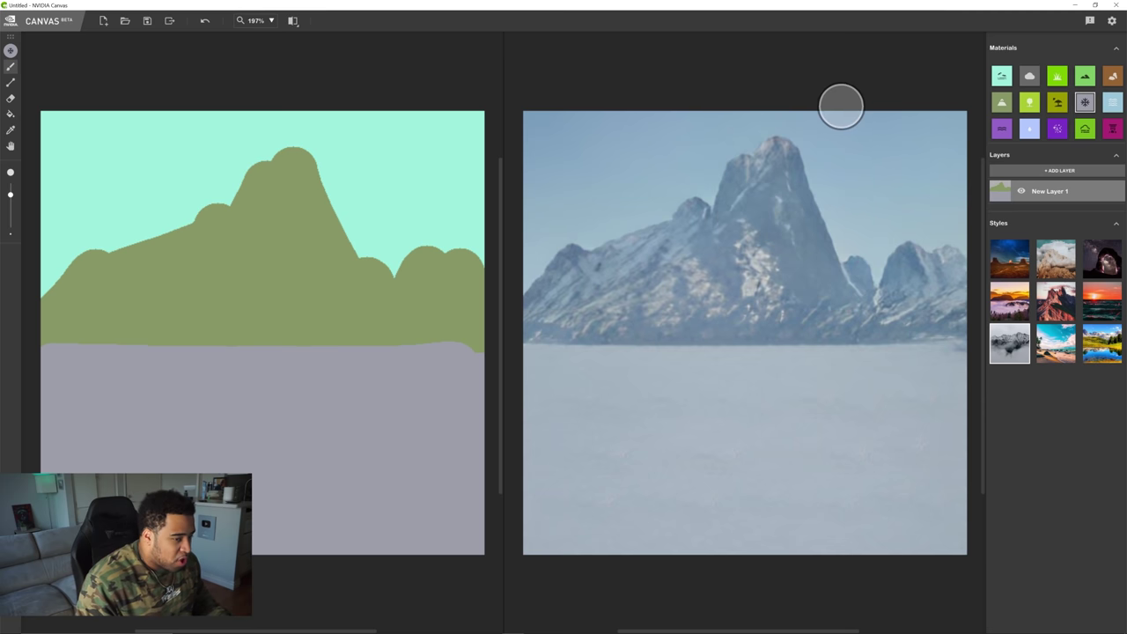
# Add a layer below Layer 1 and paint a snowy ridge behind the mountain
pyautogui.click(1052, 170)
pyautogui.moveTo(1047, 223); pyautogui.dragTo(1047, 211)
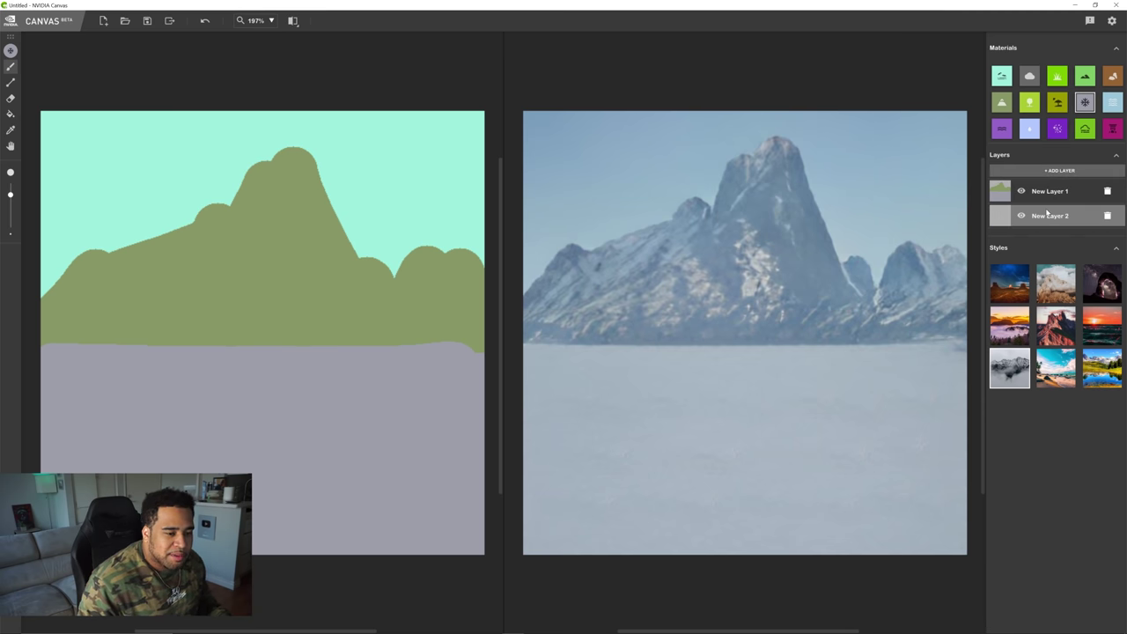
pyautogui.moveTo(25, 268)
pyautogui.mouseDown()
pyautogui.moveTo(488, 267)
pyautogui.moveTo(521, 279)
pyautogui.mouseUp()
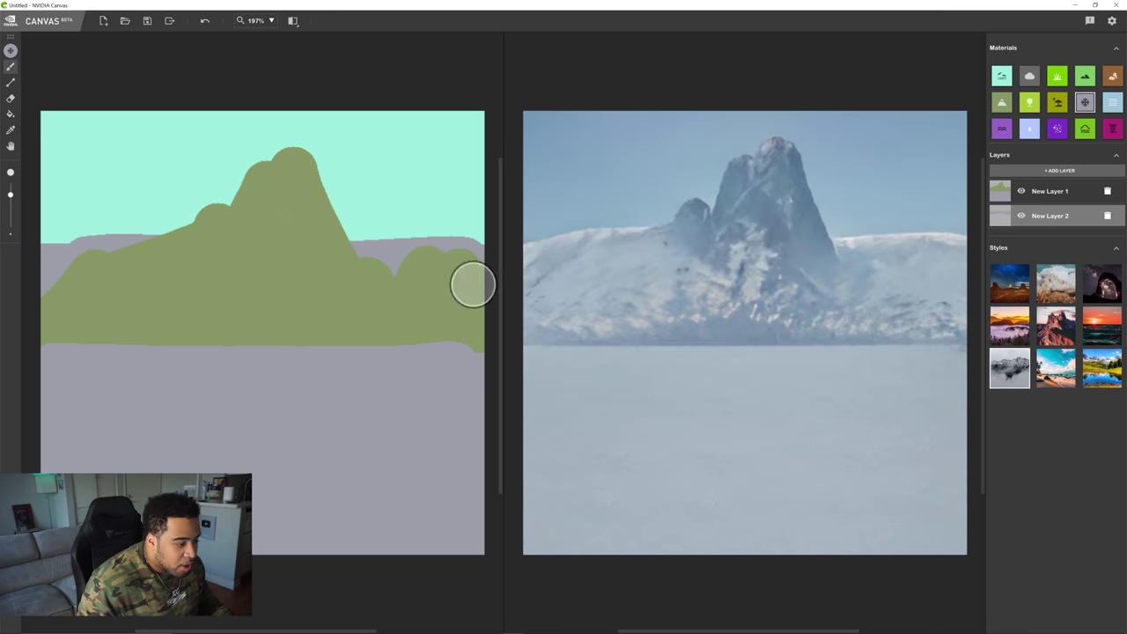
pyautogui.moveTo(344, 255)
pyautogui.mouseDown()
pyautogui.moveTo(352, 231)
pyautogui.moveTo(317, 231)
pyautogui.mouseUp()
# Add a third layer, try a light-green band across the upper sky, then undo it
pyautogui.click(1085, 76)
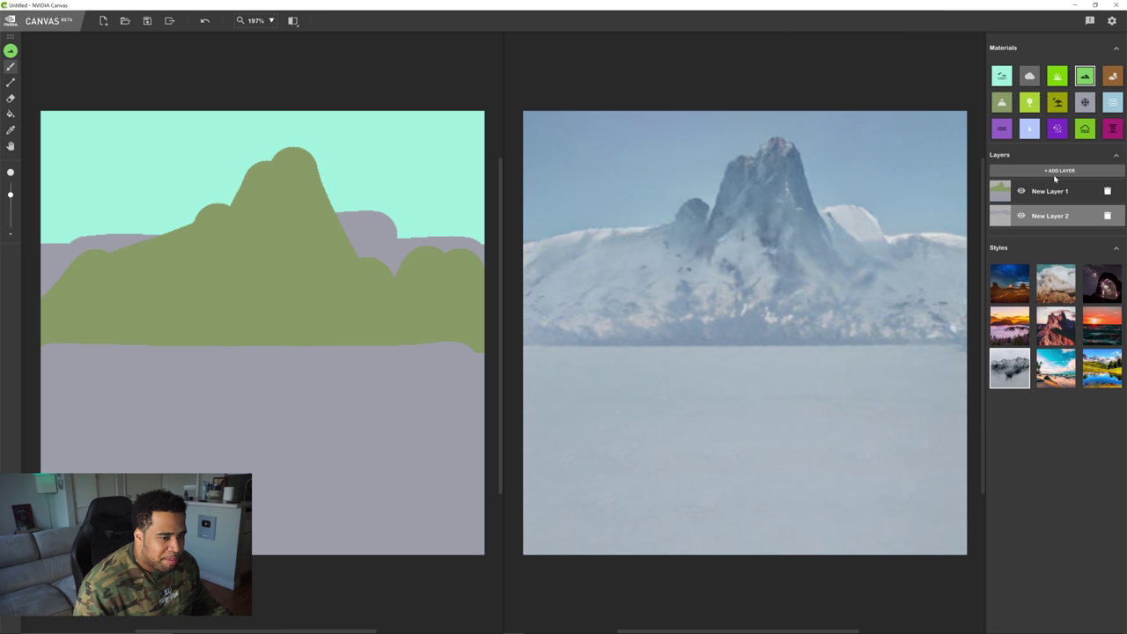
pyautogui.click(1061, 170)
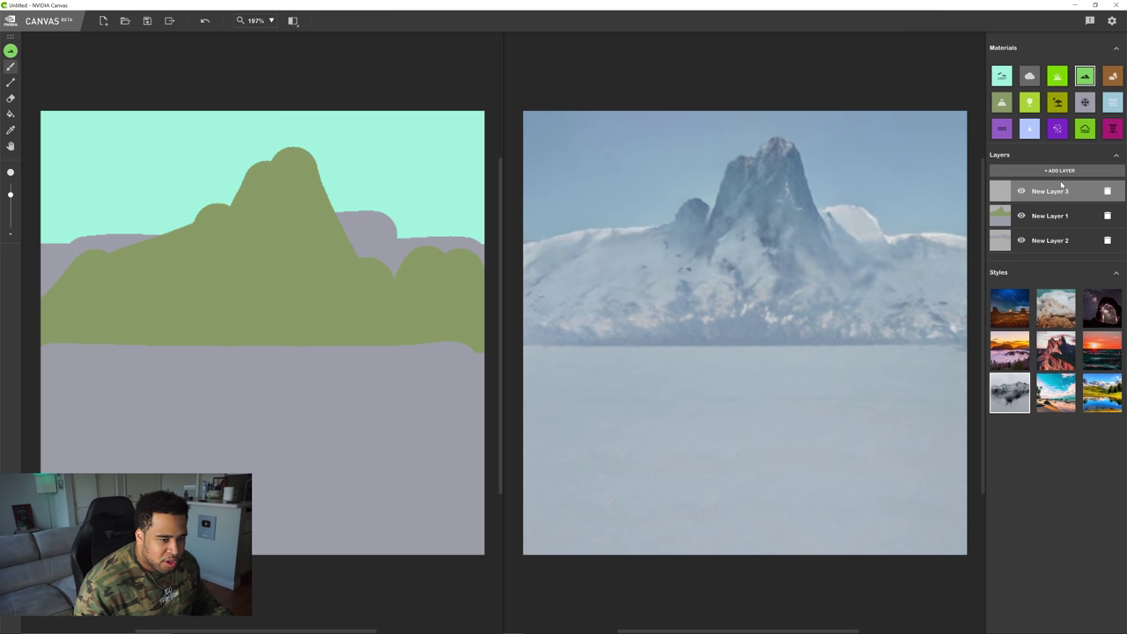
pyautogui.click(1062, 241)
pyautogui.moveTo(182, 223)
pyautogui.mouseDown()
pyautogui.moveTo(23, 214)
pyautogui.moveTo(414, 218)
pyautogui.moveTo(534, 239)
pyautogui.mouseUp()
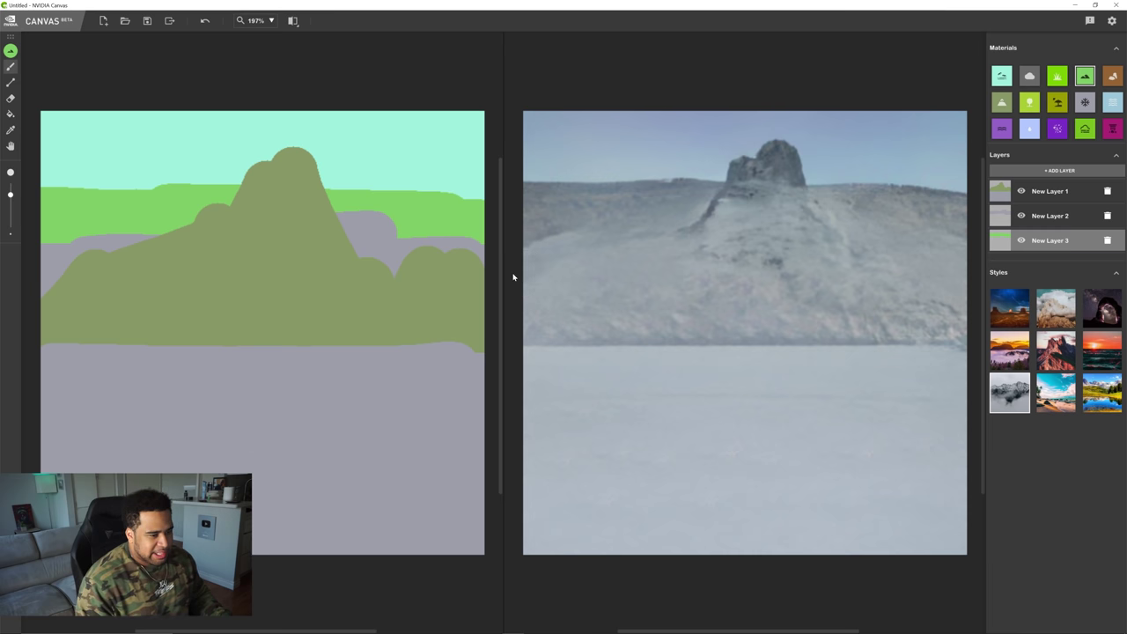
pyautogui.hotkey('ctrl', 'z')
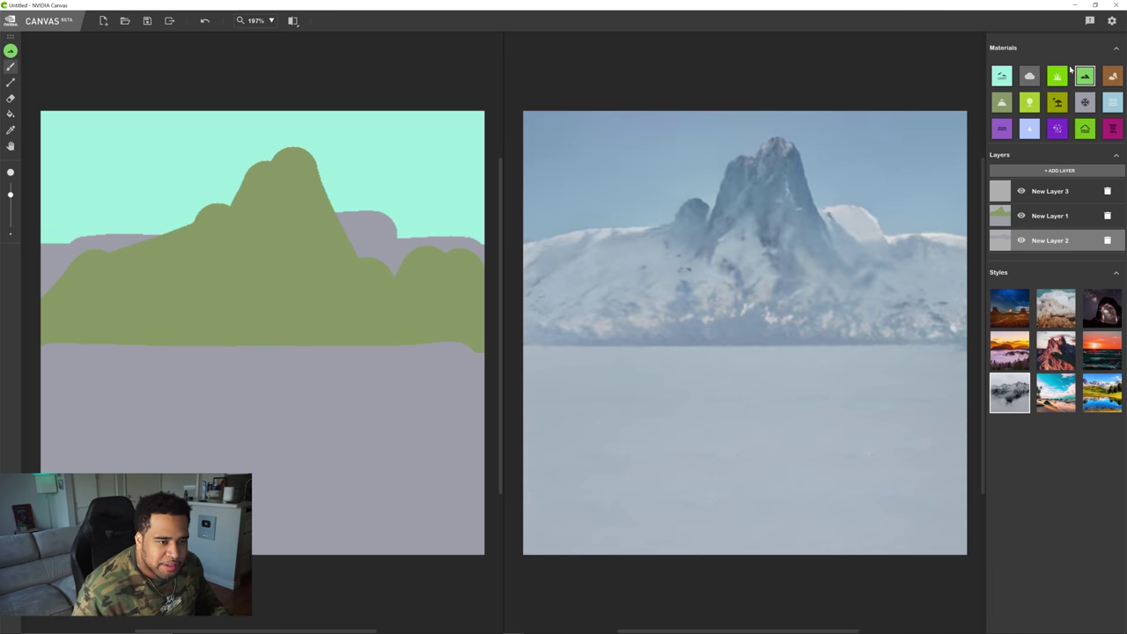
pyautogui.click(1008, 130)
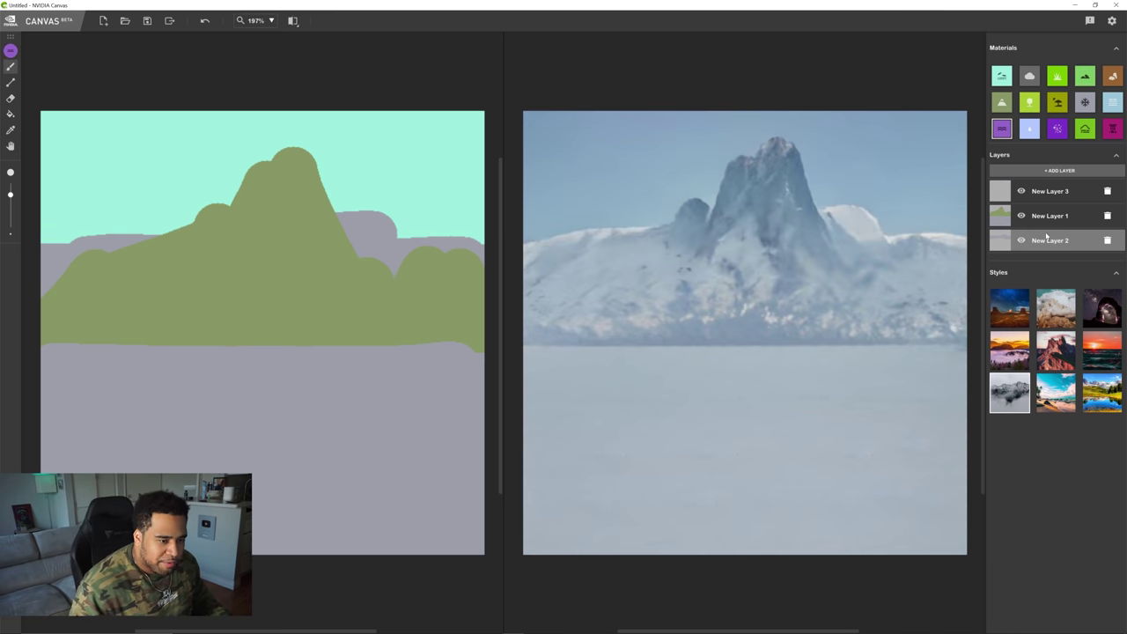
# On a fourth layer, paint a patch and stretch the water across the valley floor
pyautogui.click(1060, 170)
pyautogui.moveTo(269, 347)
pyautogui.mouseDown()
pyautogui.moveTo(293, 412)
pyautogui.moveTo(262, 436)
pyautogui.moveTo(282, 563)
pyautogui.mouseUp()
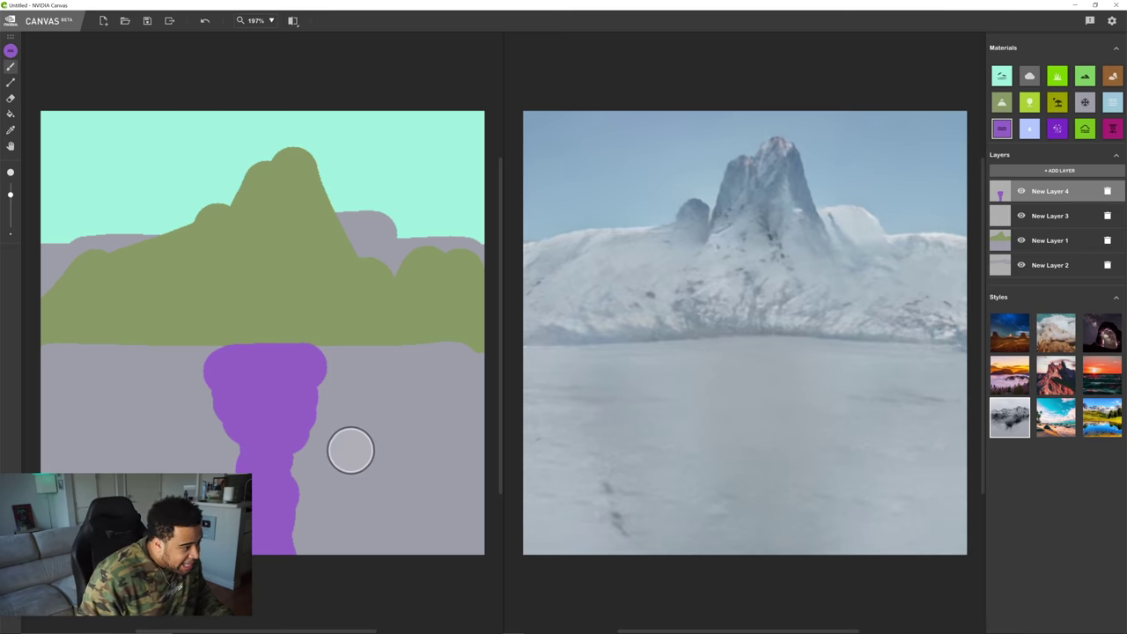
pyautogui.moveTo(247, 369)
pyautogui.mouseDown()
pyautogui.moveTo(174, 364)
pyautogui.moveTo(390, 362)
pyautogui.moveTo(350, 362)
pyautogui.mouseUp()
# Paint Rock cliffs at the lower-right and lower-left corners
pyautogui.click(1057, 76)
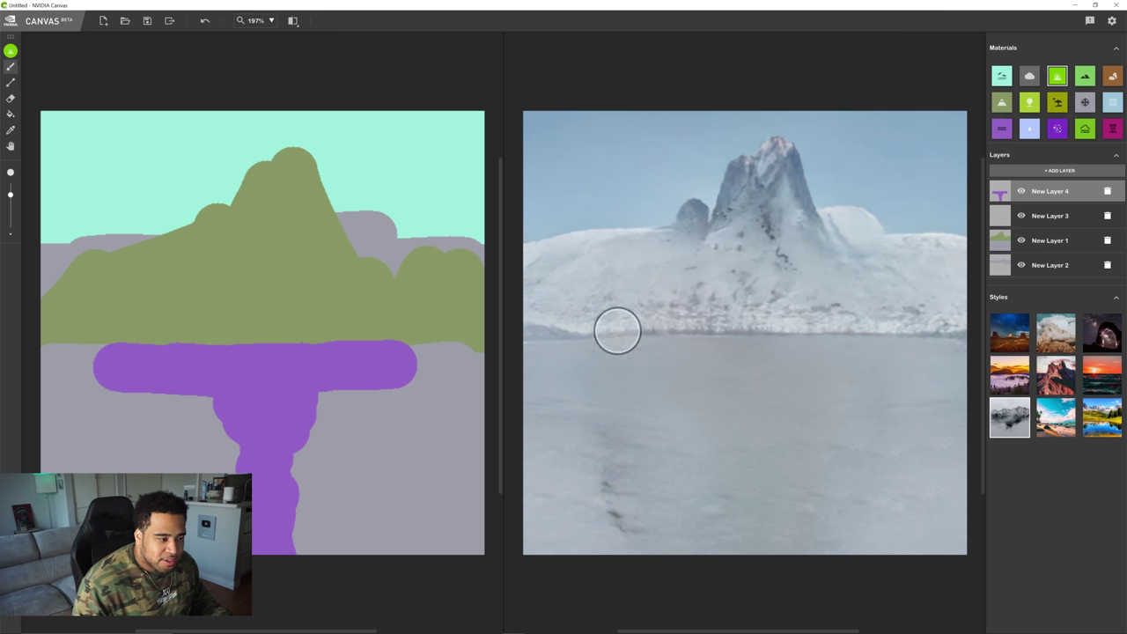
pyautogui.click(1112, 78)
pyautogui.moveTo(498, 403)
pyautogui.mouseDown()
pyautogui.moveTo(406, 554)
pyautogui.moveTo(411, 599)
pyautogui.mouseUp()
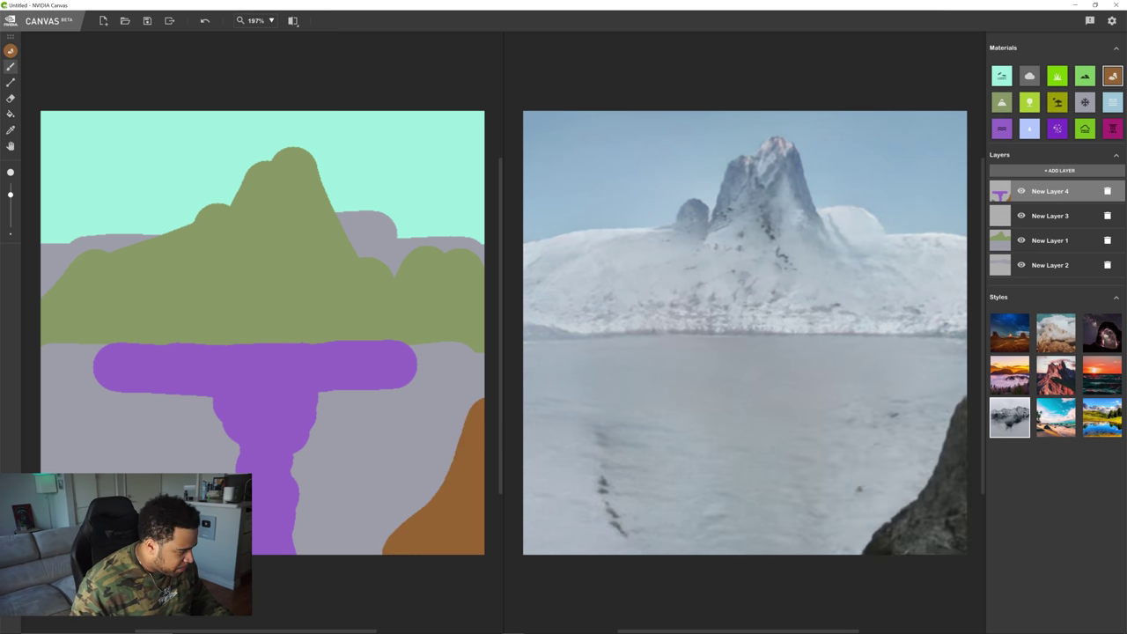
pyautogui.moveTo(48, 460); pyautogui.dragTo(61, 528)
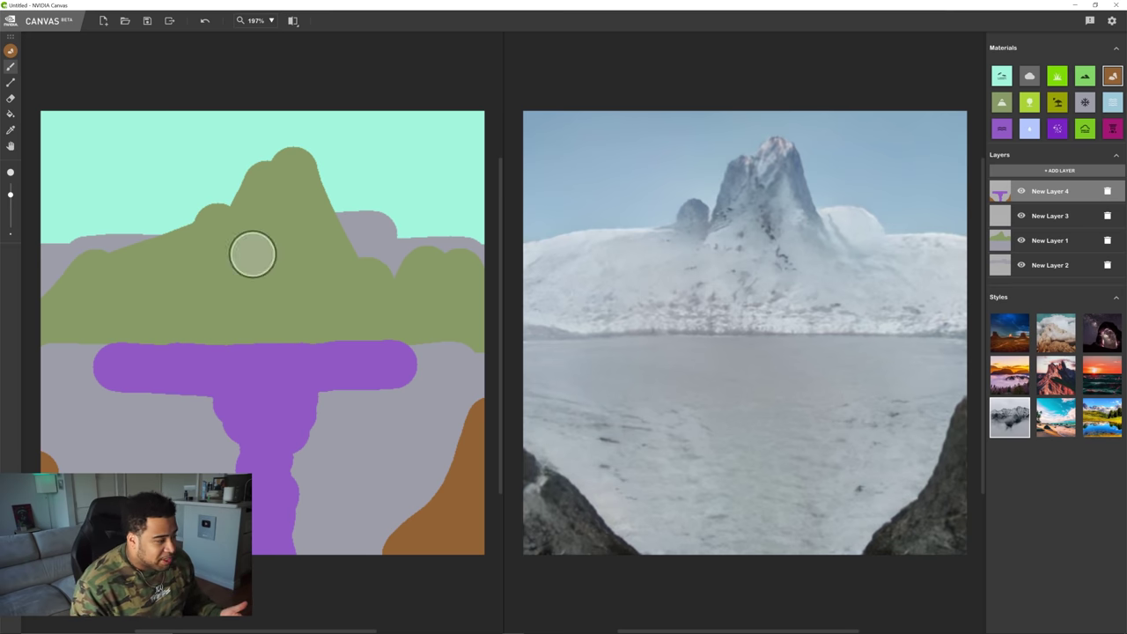
# Compare clear snowy, dark blue-grey, bright cyan and grey-blue styles on the render
pyautogui.click(1061, 349)
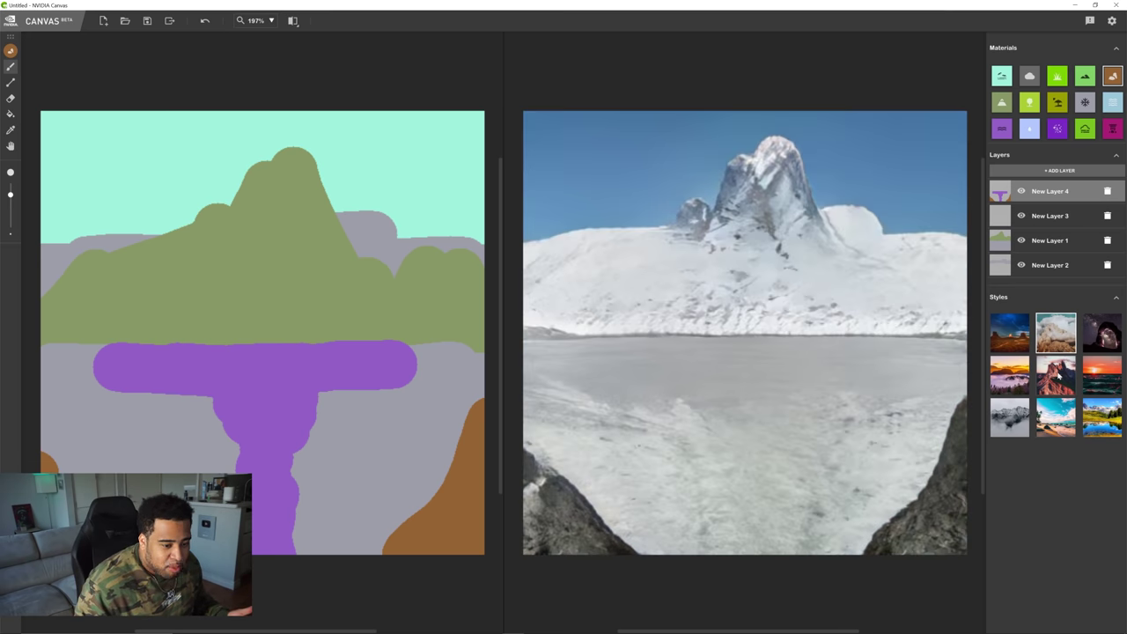
pyautogui.click(1056, 375)
pyautogui.click(1056, 416)
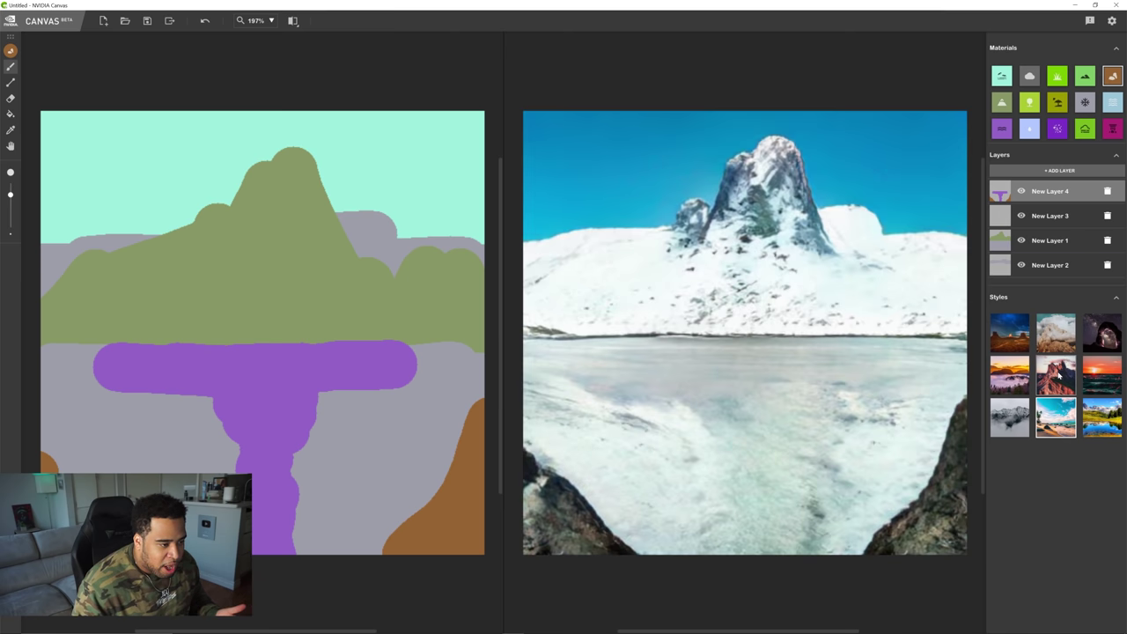
pyautogui.click(1059, 378)
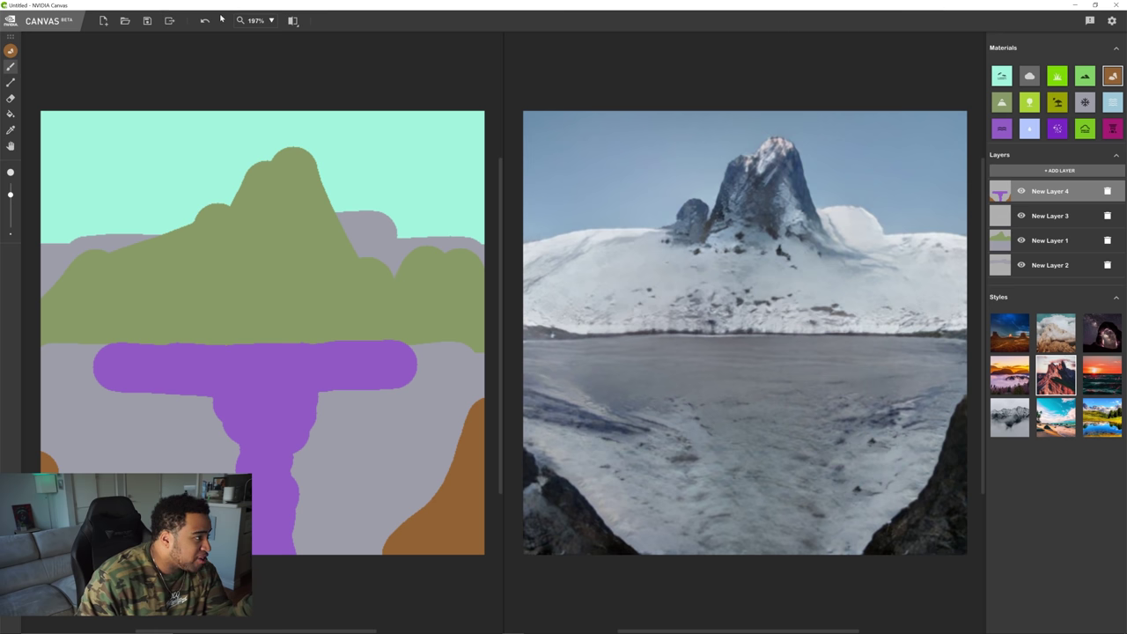
# Start a new image without saving the snowy lake scene and select the Water material
pyautogui.click(103, 20)
pyautogui.click(586, 341)
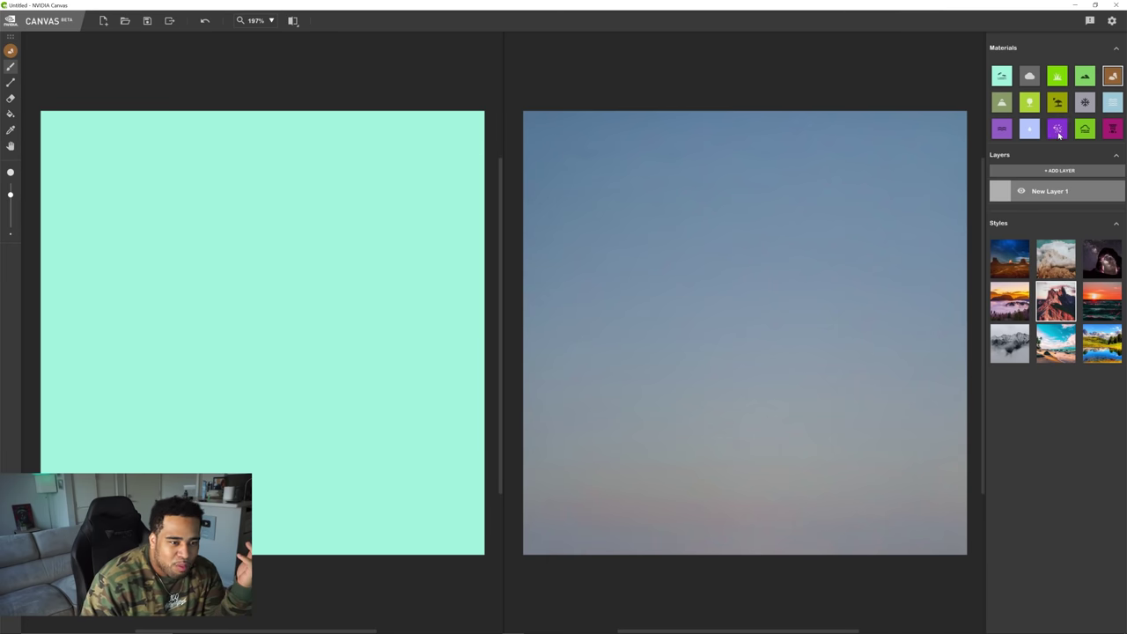
pyautogui.click(1113, 103)
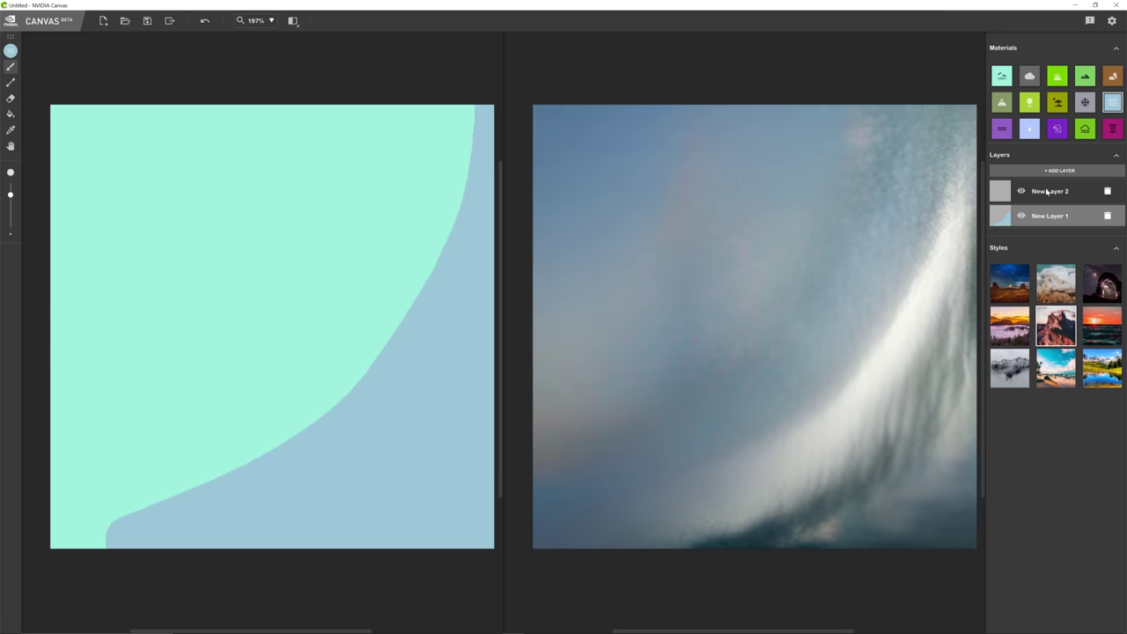
# On a new layer, paint the sea and build up a tall cliff on the right
pyautogui.click(1002, 102)
pyautogui.moveTo(414, 128); pyautogui.dragTo(440, 247)
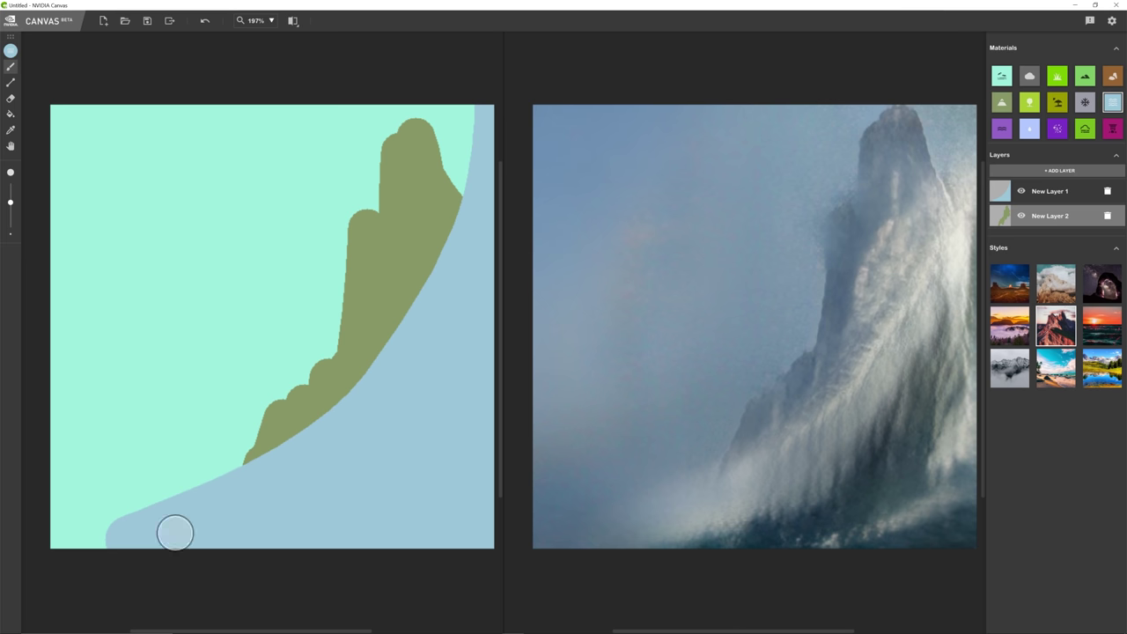
pyautogui.moveTo(173, 531); pyautogui.dragTo(70, 493)
# Add a trees layer and paint a small tree on the cliff slope
pyautogui.click(1060, 170)
pyautogui.click(1029, 103)
pyautogui.moveTo(297, 384); pyautogui.dragTo(300, 370)
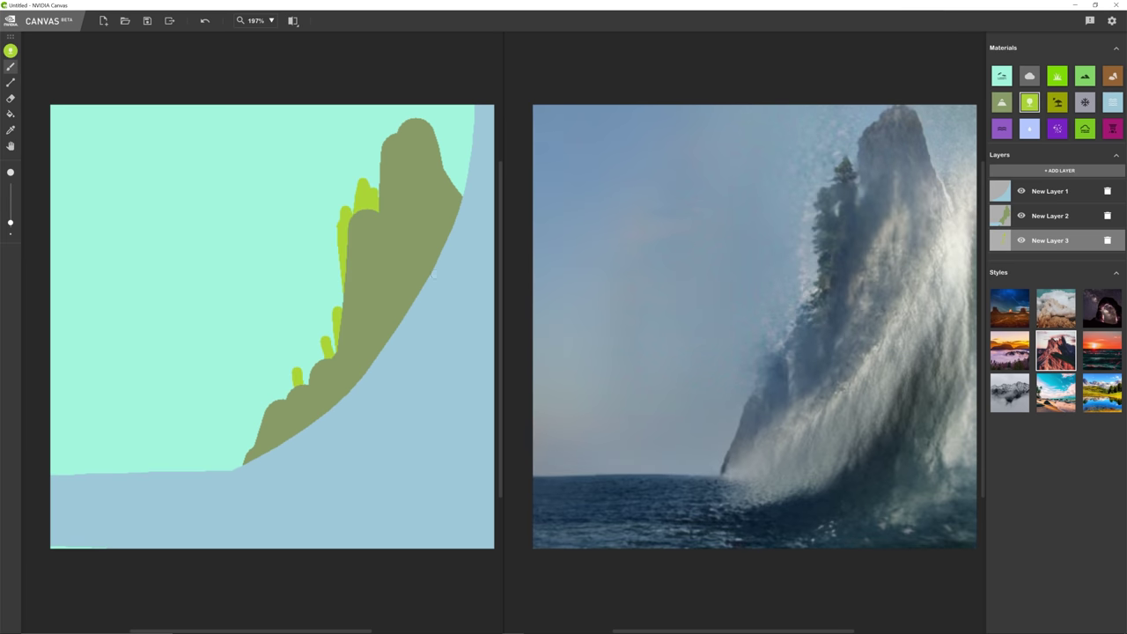
pyautogui.click(1061, 170)
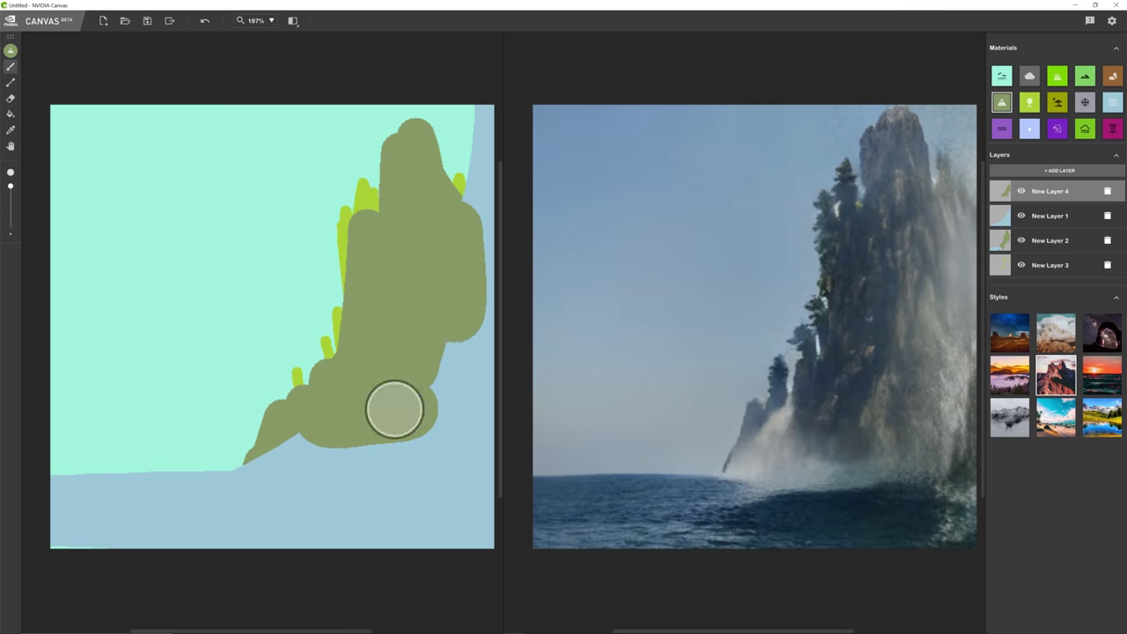
pyautogui.click(1022, 265)
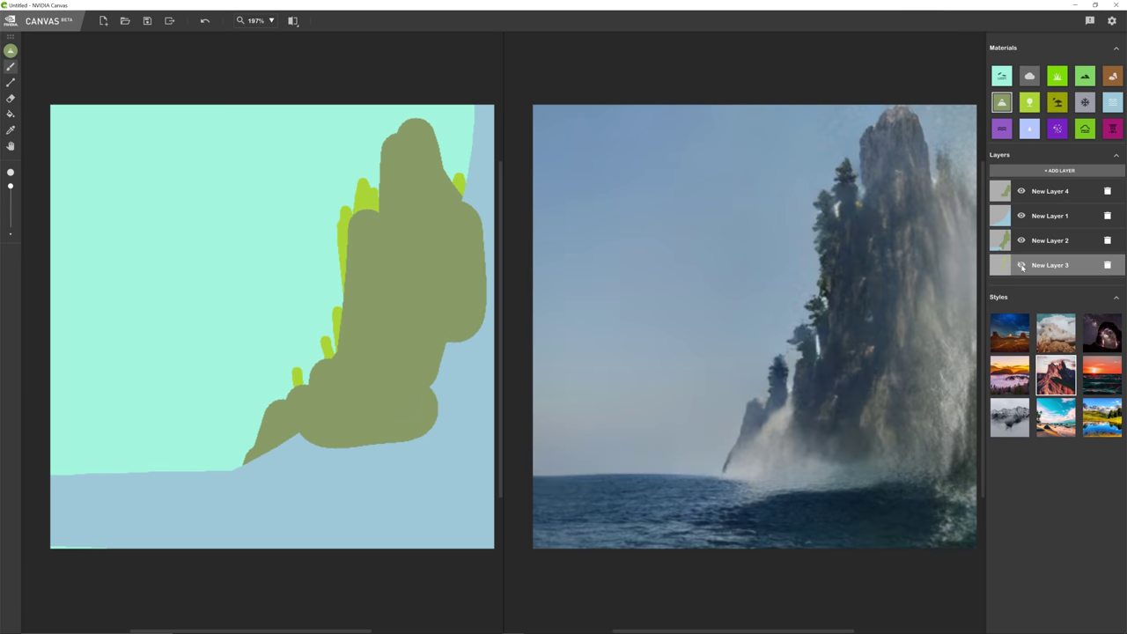
pyautogui.click(1113, 76)
# Paint a strip along the left shore as sand and apply the deep blue style
pyautogui.click(1060, 170)
pyautogui.moveTo(75, 260); pyautogui.dragTo(151, 259)
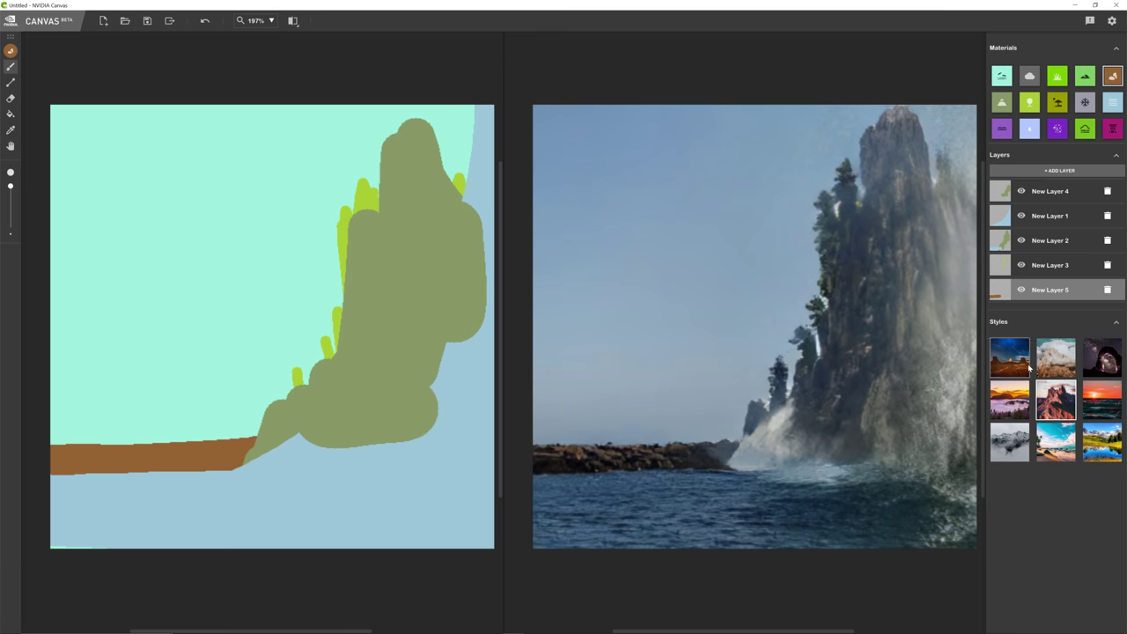
pyautogui.click(1027, 367)
pyautogui.click(1058, 102)
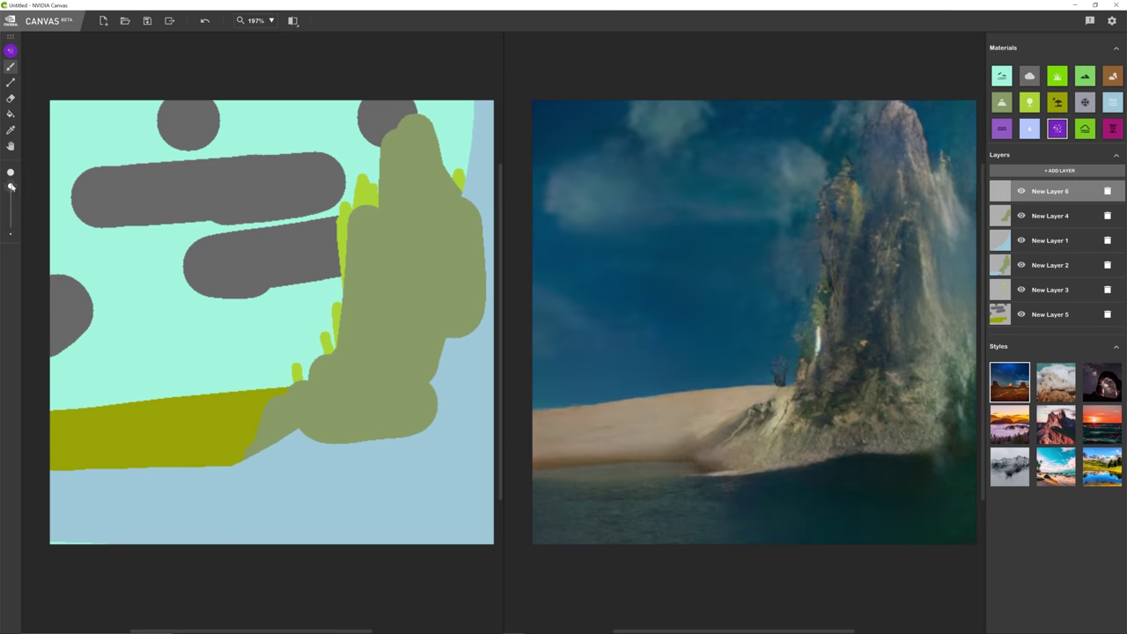
# Paint green vegetation on the cliff face, along the rock's base and high on the rock
pyautogui.moveTo(445, 207); pyautogui.dragTo(433, 229)
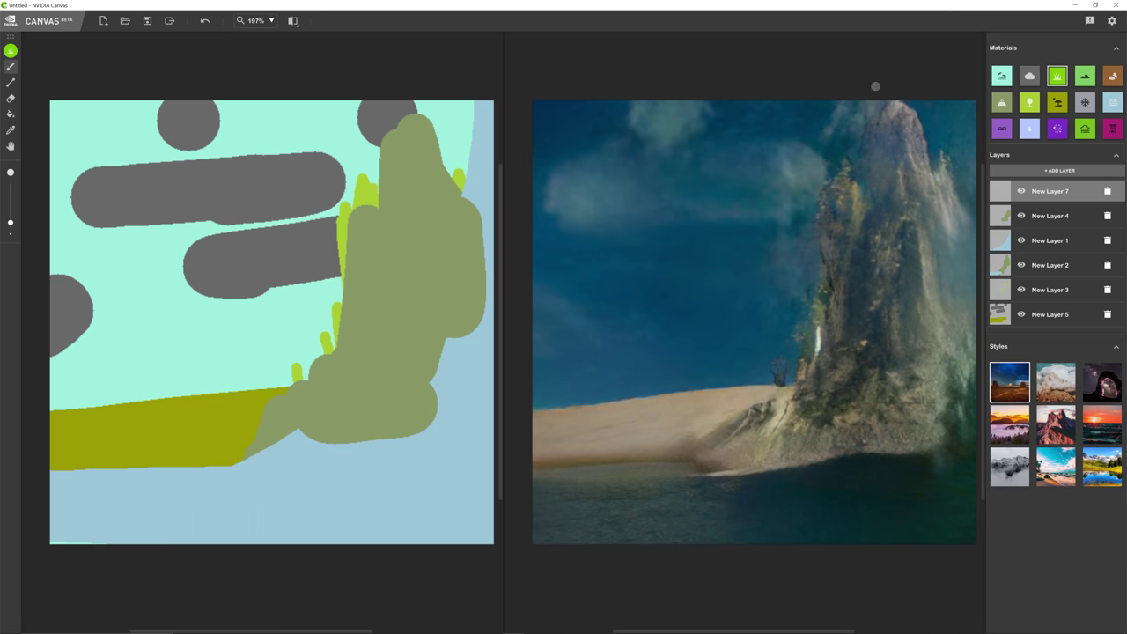
pyautogui.moveTo(256, 450); pyautogui.dragTo(393, 430)
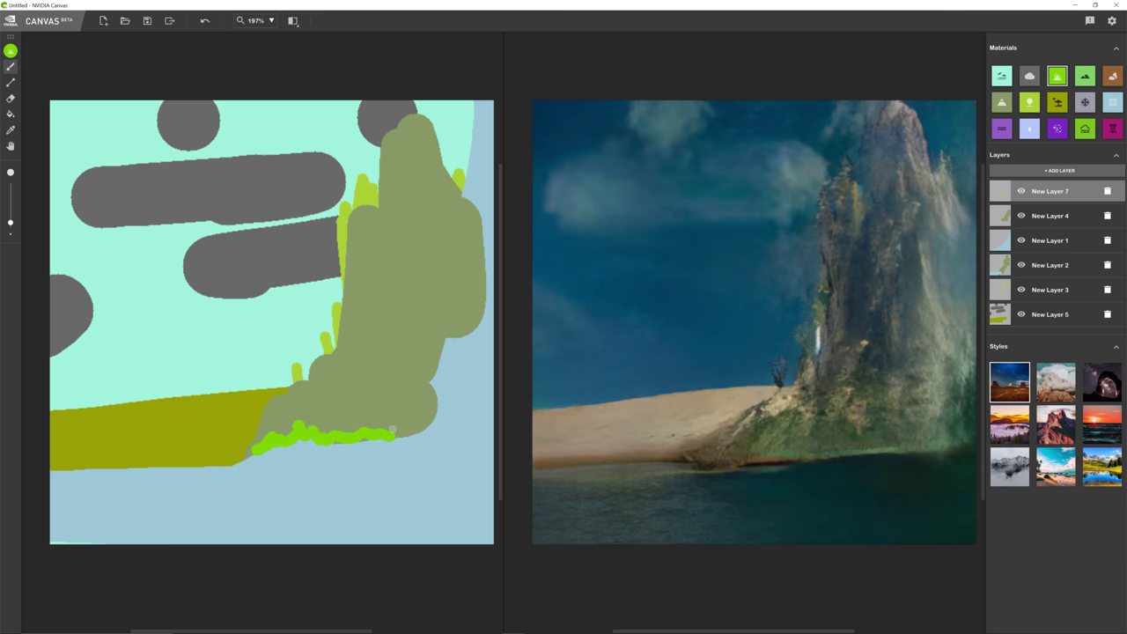
pyautogui.moveTo(368, 260); pyautogui.dragTo(380, 231)
# On a new water layer, add more sea and a strip along the lower-left shore
pyautogui.click(1108, 104)
pyautogui.click(1060, 170)
pyautogui.moveTo(11, 222); pyautogui.dragTo(10, 190)
pyautogui.moveTo(273, 357)
pyautogui.mouseDown()
pyautogui.moveTo(204, 373)
pyautogui.moveTo(123, 312)
pyautogui.moveTo(187, 379)
pyautogui.mouseUp()
# Paint thin strokes along the bottom shore and green along the canvas bottom, undoing a stray rock stroke
pyautogui.click(1057, 129)
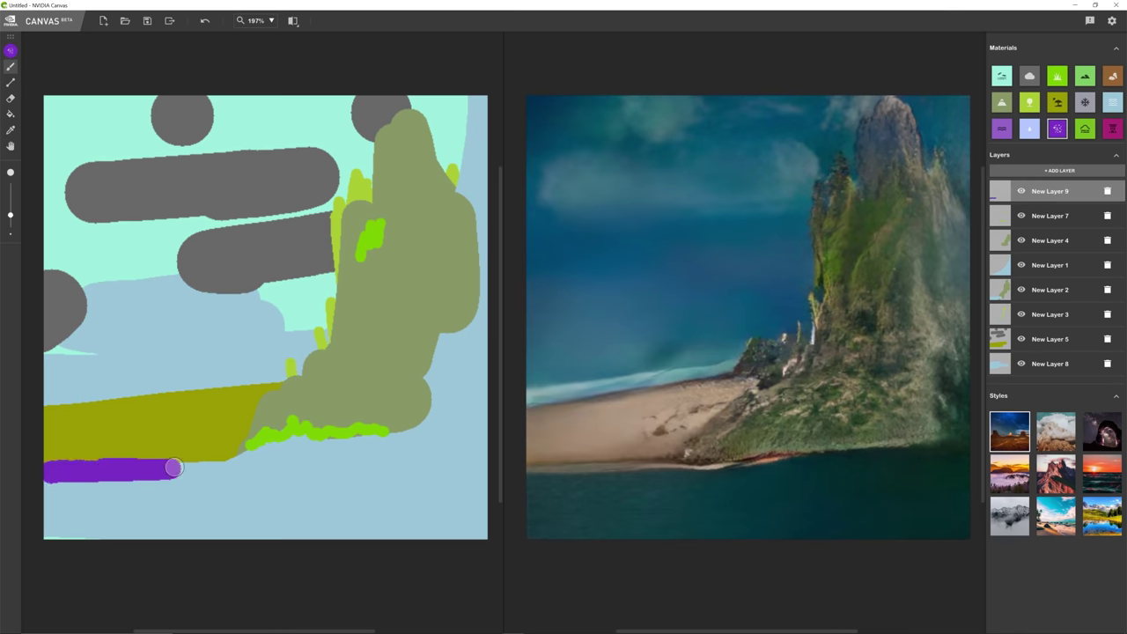
pyautogui.moveTo(176, 468); pyautogui.dragTo(239, 465)
pyautogui.moveTo(377, 433); pyautogui.dragTo(465, 428)
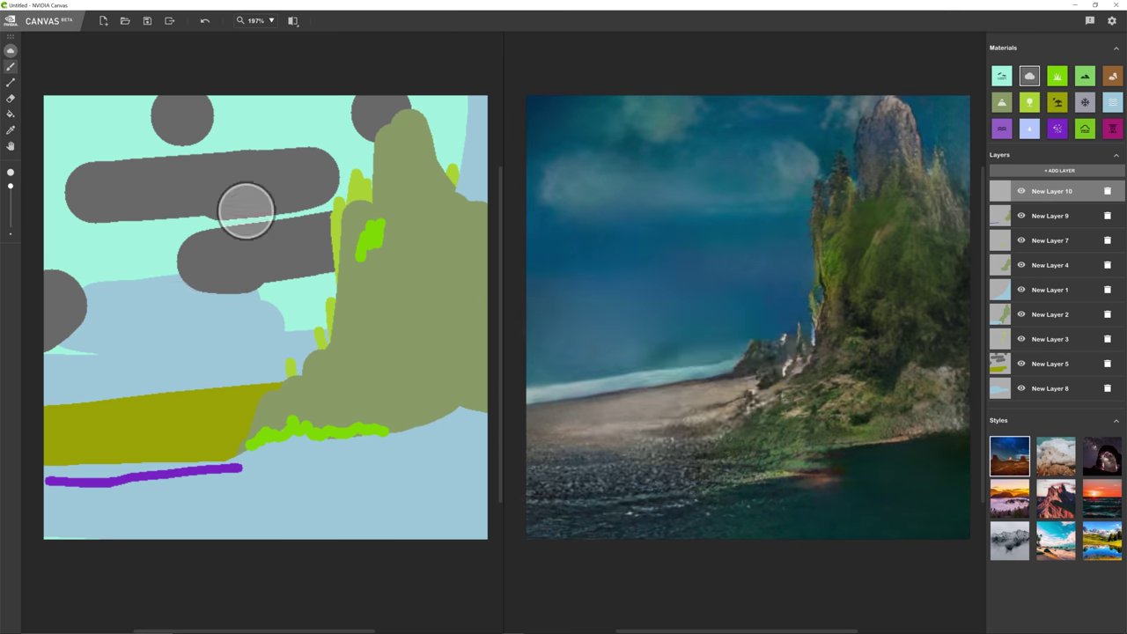
pyautogui.moveTo(352, 317); pyautogui.dragTo(473, 317)
pyautogui.hotkey('ctrl', 'z')
pyautogui.moveTo(450, 533); pyautogui.dragTo(383, 533)
# Paint a magenta stone band across the shoreline, undoing the extra stroke
pyautogui.click(1112, 129)
pyautogui.moveTo(484, 407)
pyautogui.mouseDown()
pyautogui.moveTo(256, 449)
pyautogui.moveTo(46, 469)
pyautogui.mouseUp()
pyautogui.moveTo(49, 401); pyautogui.dragTo(302, 374)
pyautogui.hotkey('ctrl', 'z')
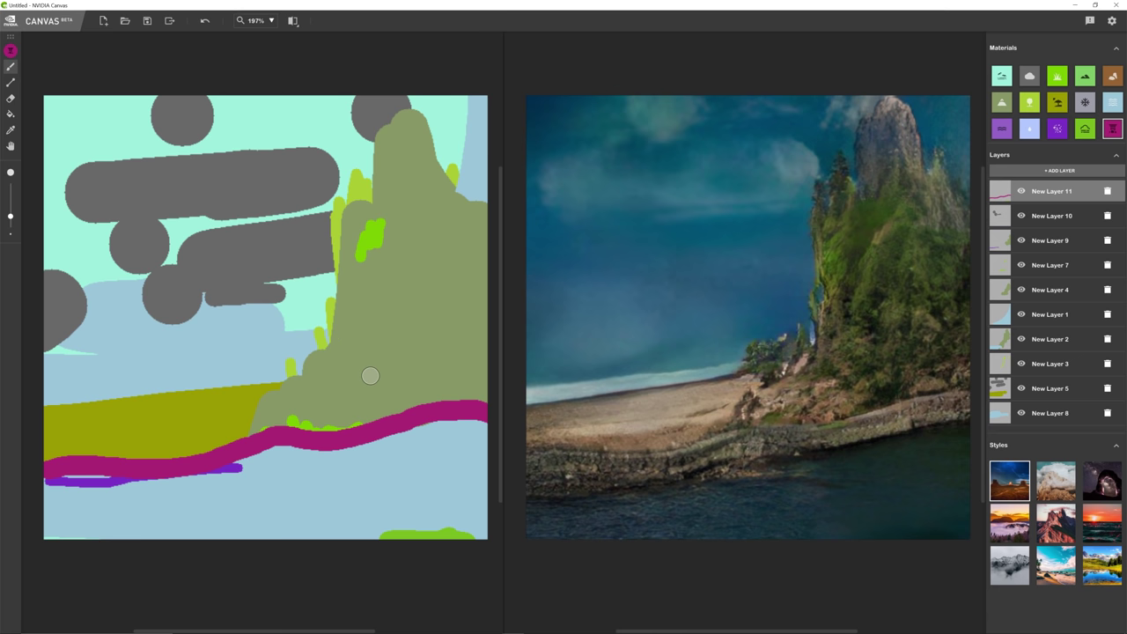
pyautogui.click(1050, 289)
# On a new mountain layer, paint a strip across the canvas and distant hills at the upper left
pyautogui.click(1002, 103)
pyautogui.click(1060, 170)
pyautogui.moveTo(299, 375); pyautogui.dragTo(54, 385)
pyautogui.moveTo(132, 247)
pyautogui.mouseDown()
pyautogui.moveTo(75, 176)
pyautogui.moveTo(79, 123)
pyautogui.mouseUp()
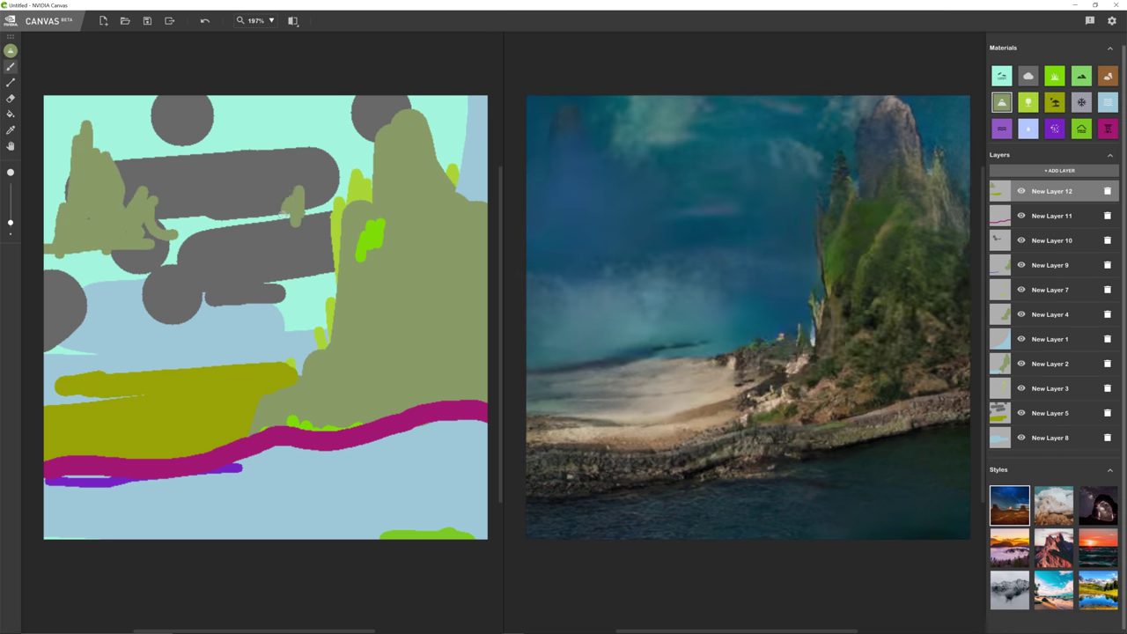
pyautogui.moveTo(596, 254); pyautogui.dragTo(587, 249)
# Add another hill in the middle of the sketch, undoing a stray bottom-right blob
pyautogui.click(1060, 170)
pyautogui.moveTo(256, 387); pyautogui.dragTo(295, 327)
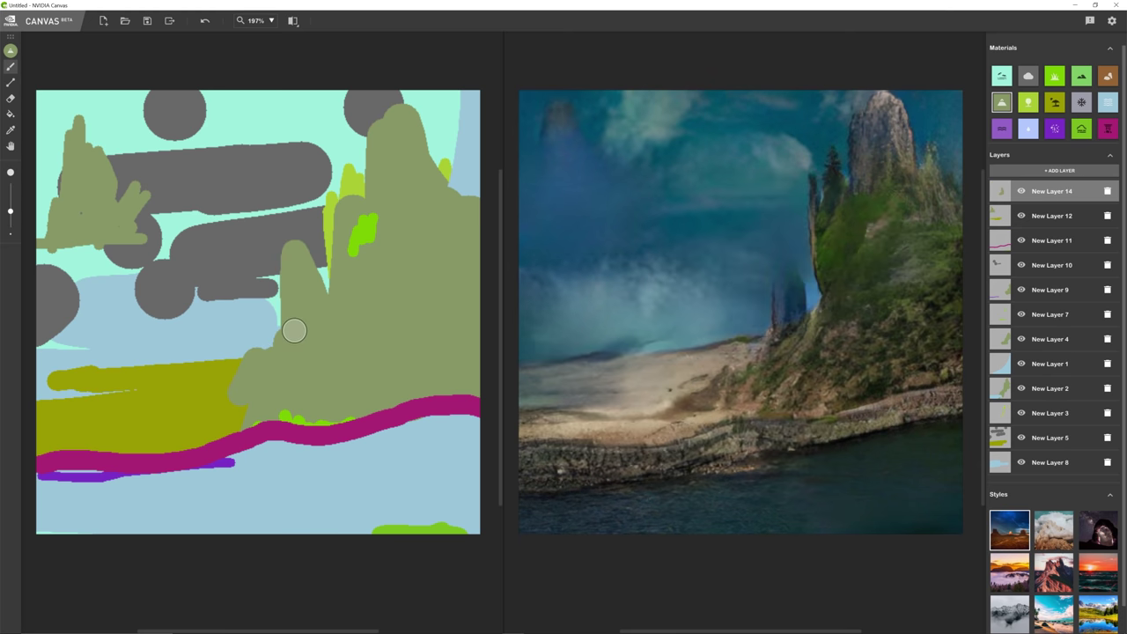
pyautogui.moveTo(441, 520); pyautogui.dragTo(417, 466)
pyautogui.hotkey('ctrl', 'z')
pyautogui.moveTo(889, 189); pyautogui.dragTo(887, 203)
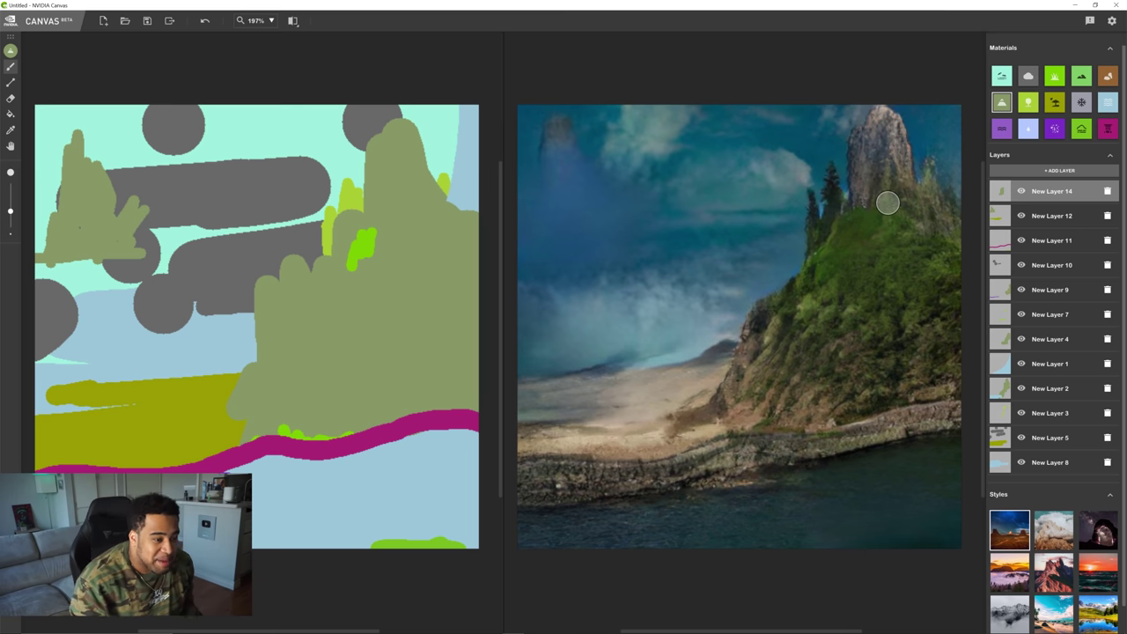
# Start a Print Screen capture and select the generated headland image
pyautogui.press('Print')
pyautogui.moveTo(477, 80); pyautogui.dragTo(973, 573)
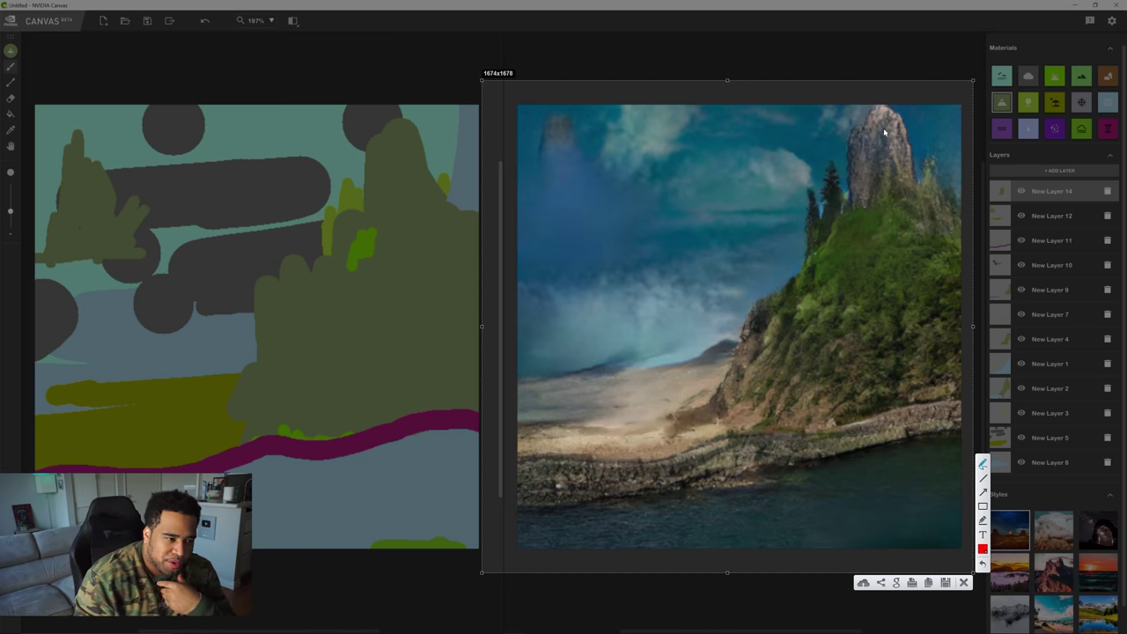
# Circle the faint upper-left sky shape and the sketch's upper-left hills in red, then close the overlay
pyautogui.moveTo(573, 127)
pyautogui.mouseDown()
pyautogui.moveTo(517, 187)
pyautogui.moveTo(537, 112)
pyautogui.mouseUp()
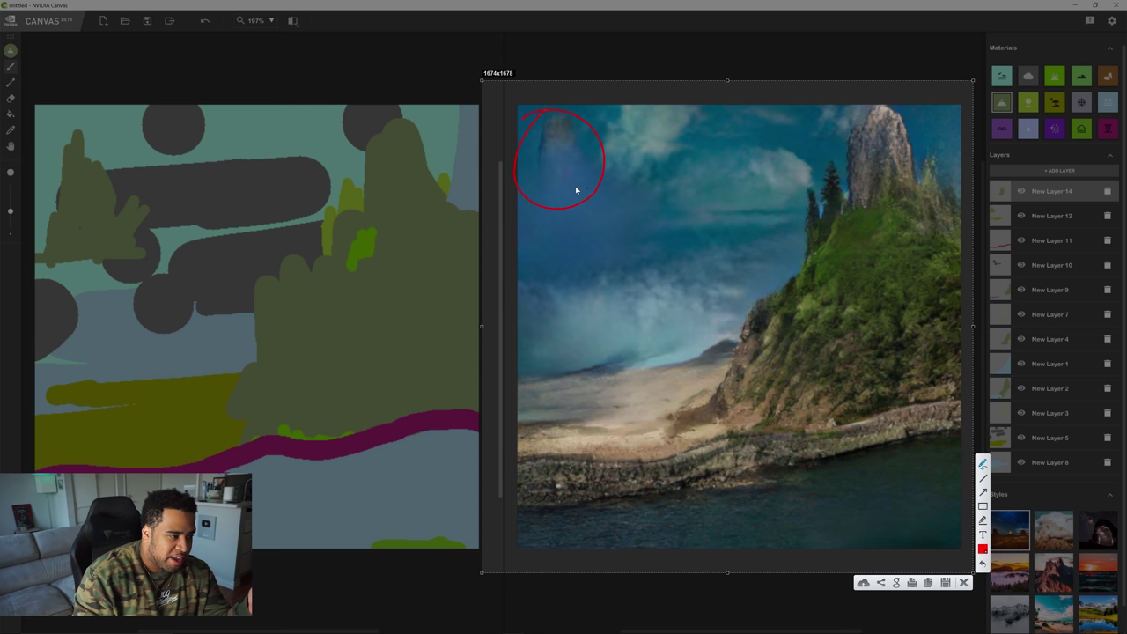
pyautogui.moveTo(582, 163); pyautogui.dragTo(571, 154)
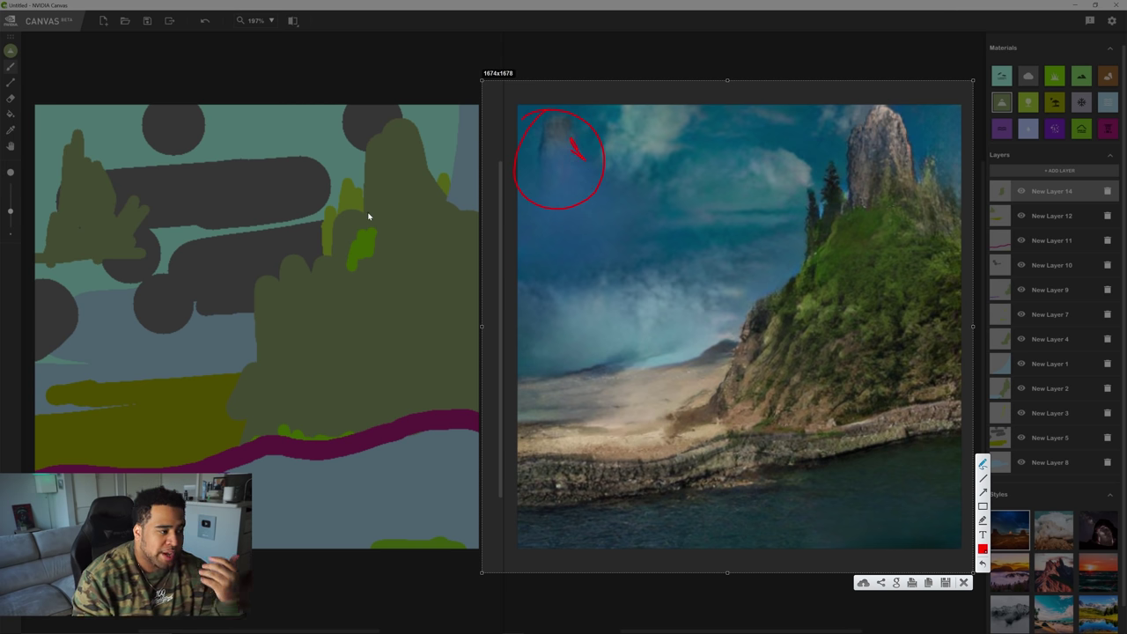
pyautogui.moveTo(103, 121)
pyautogui.mouseDown()
pyautogui.moveTo(104, 291)
pyautogui.moveTo(74, 127)
pyautogui.moveTo(78, 222)
pyautogui.mouseUp()
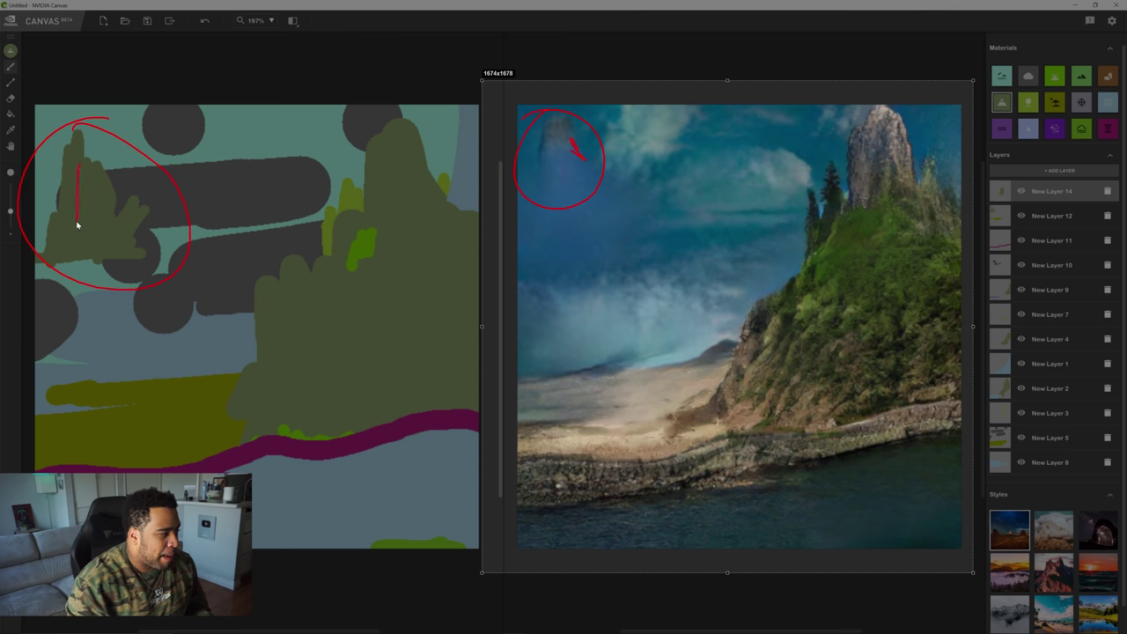
pyautogui.moveTo(136, 179); pyautogui.dragTo(152, 189)
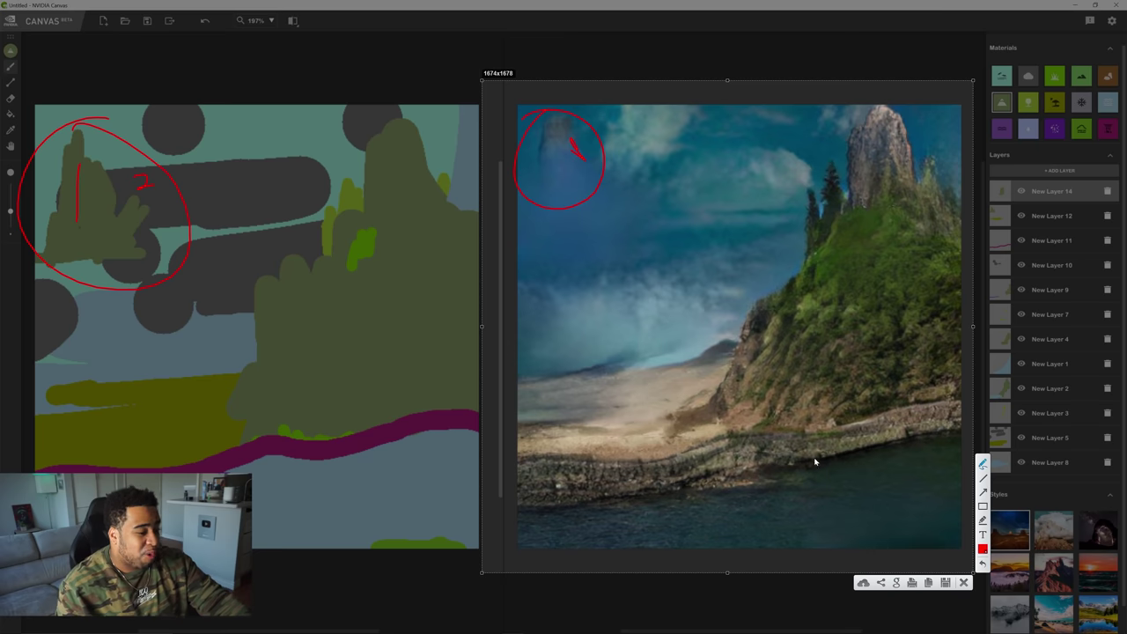
pyautogui.click(963, 582)
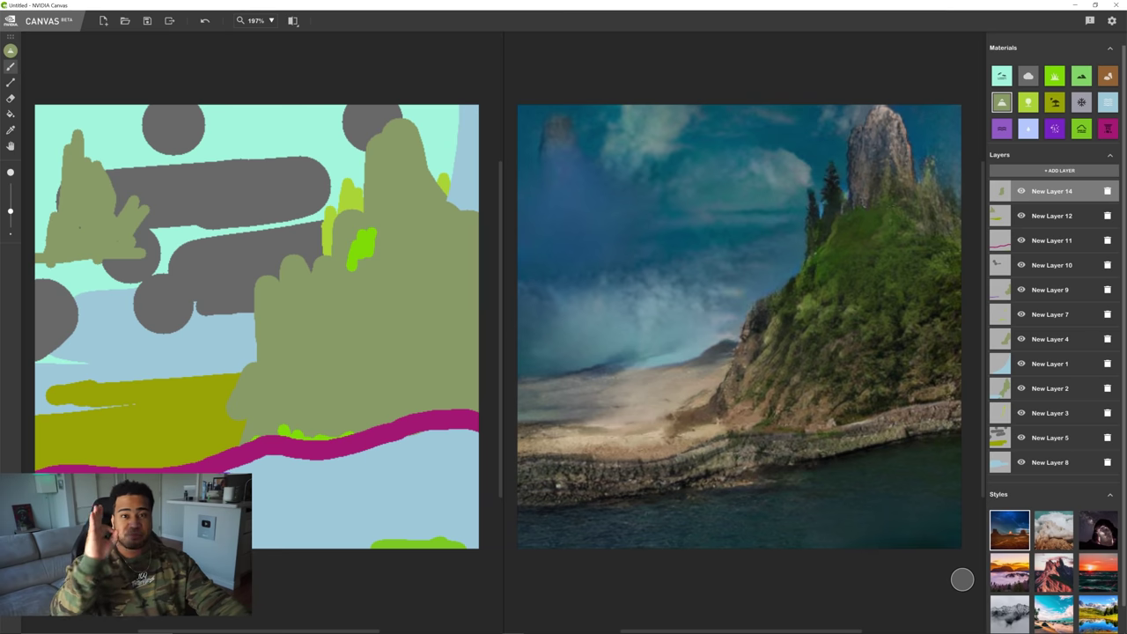